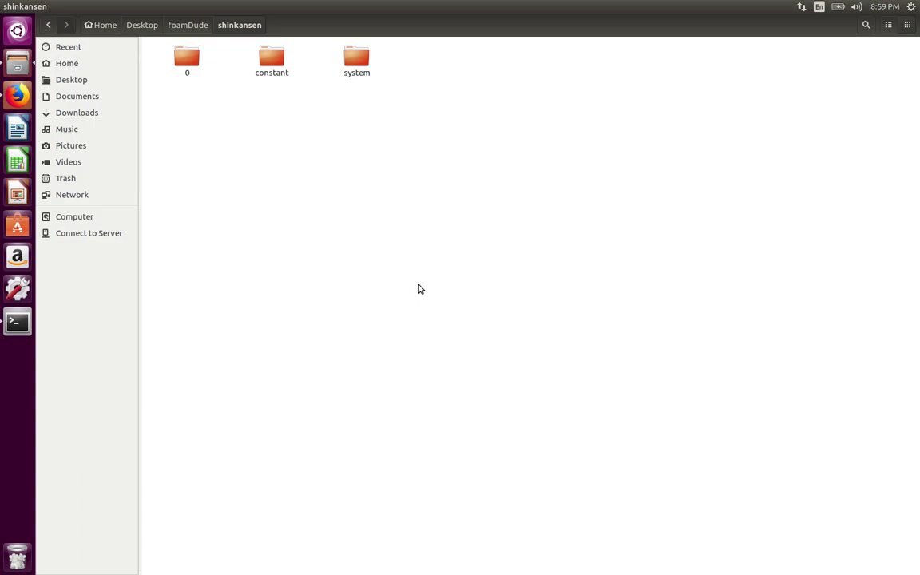
{"action": "left_click", "coordinate": [14, 89]}
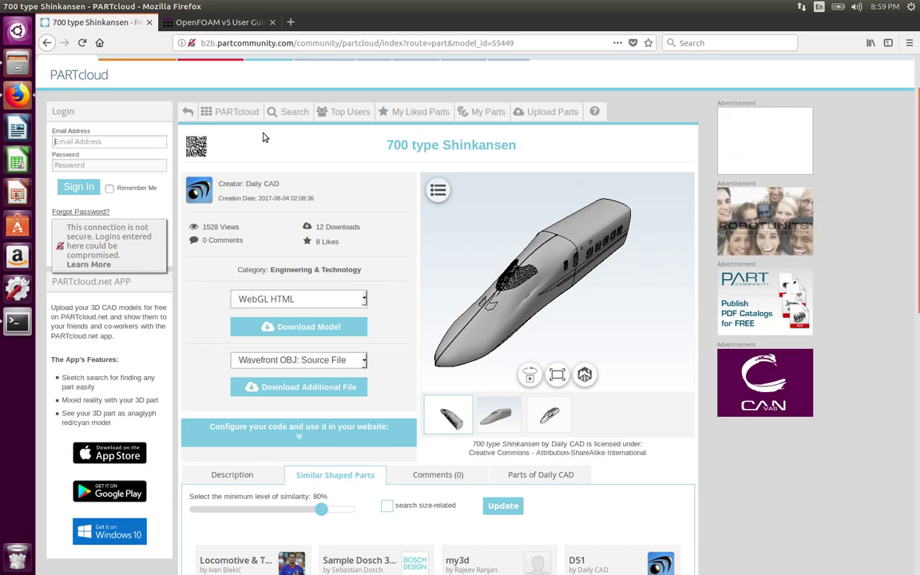
Step: Return to the OpenFOAM guide tab and scroll up to the section 5.4 snappyHexMesh title and intro
{"action": "left_click", "coordinate": [178, 22]}
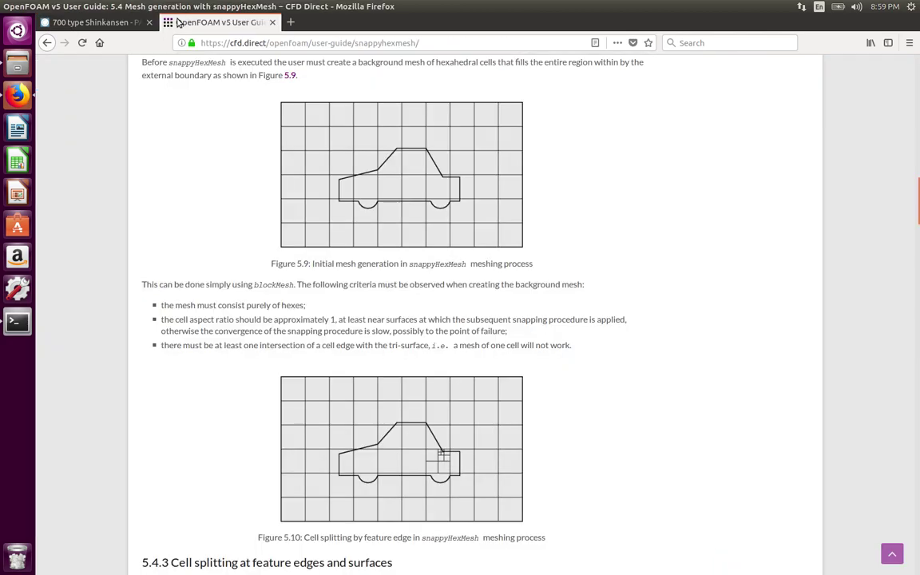
{"action": "scroll", "coordinate": [226, 257], "scroll_direction": "up", "scroll_amount": 5}
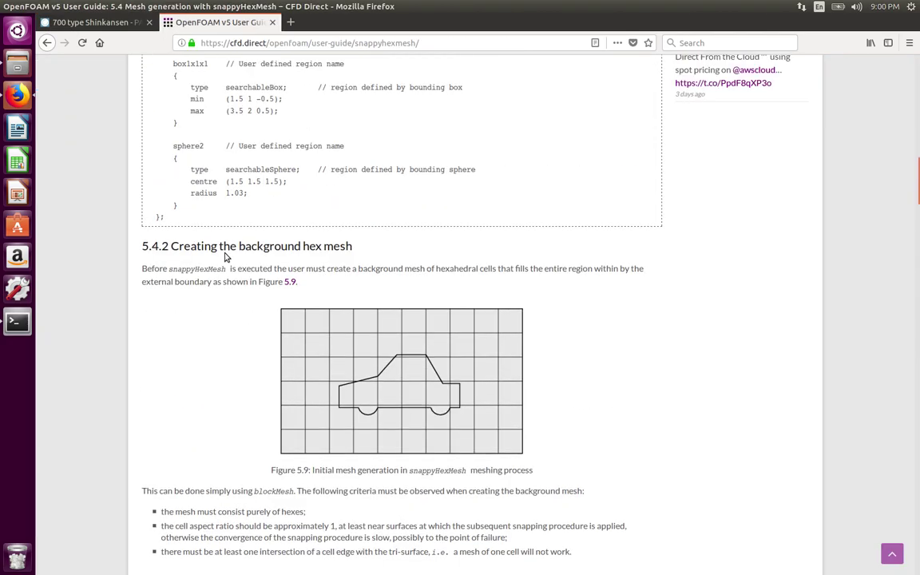
{"action": "scroll", "coordinate": [226, 257], "scroll_direction": "up", "scroll_amount": 3}
{"action": "scroll", "coordinate": [226, 256], "scroll_direction": "up", "scroll_amount": 13}
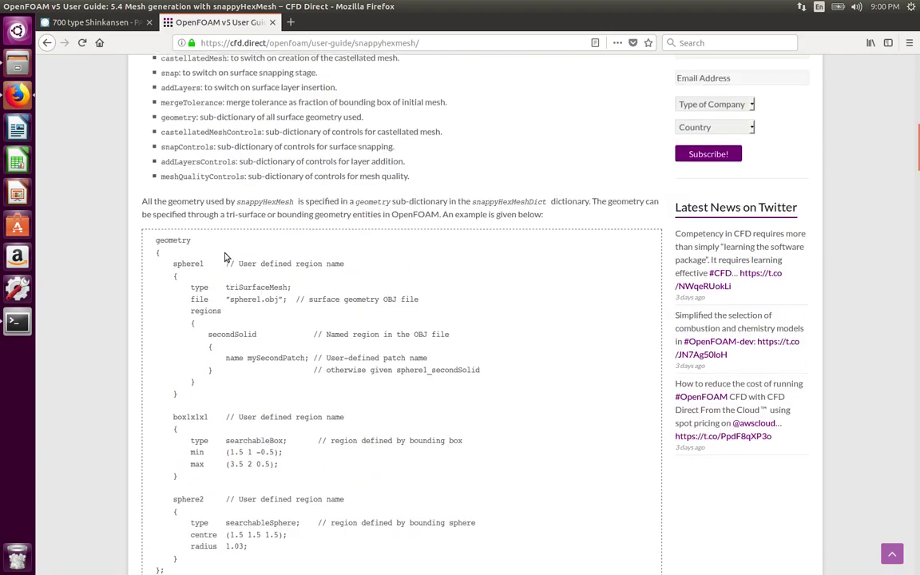
{"action": "scroll", "coordinate": [226, 254], "scroll_direction": "up", "scroll_amount": 9}
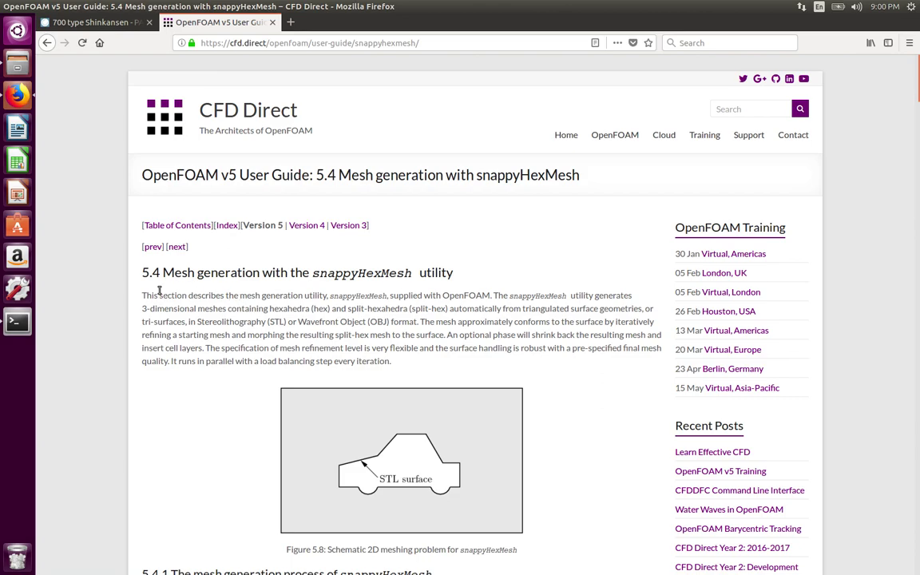
Step: Scroll down through sections 5.4.1–5.4.3 to 5.4.4 Cell removal and Figure 5.12
{"action": "scroll", "coordinate": [158, 294], "scroll_direction": "down", "scroll_amount": 4}
{"action": "scroll", "coordinate": [159, 294], "scroll_direction": "down", "scroll_amount": 6}
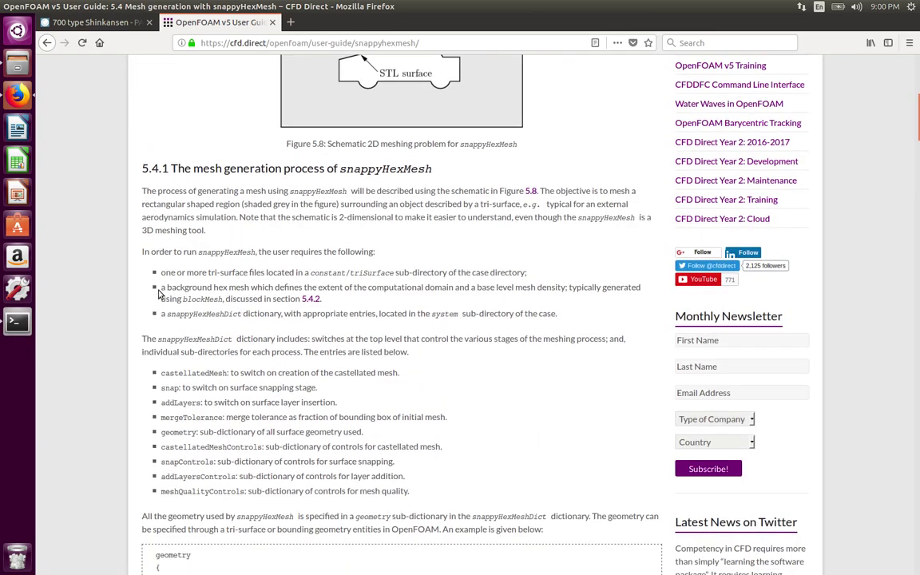
{"action": "scroll", "coordinate": [159, 294], "scroll_direction": "down", "scroll_amount": 9}
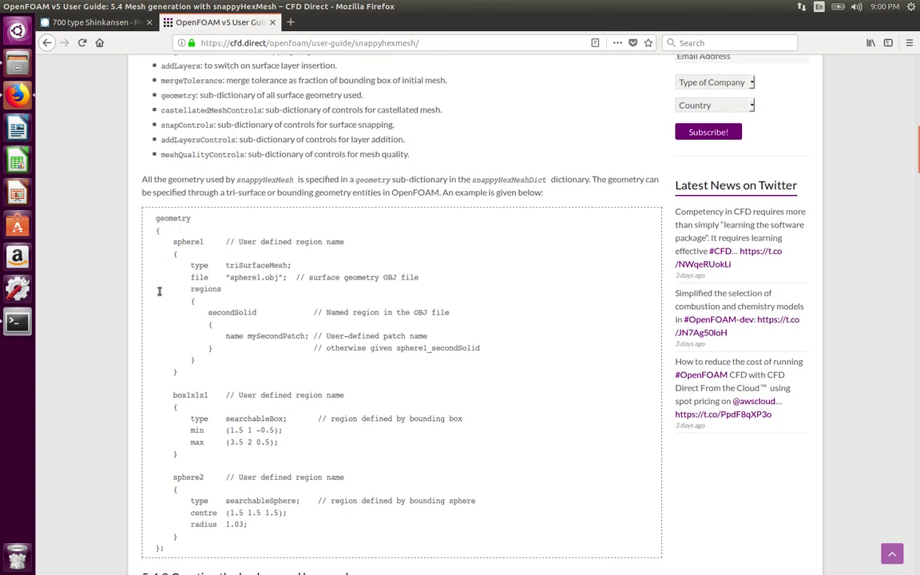
{"action": "scroll", "coordinate": [158, 293], "scroll_direction": "down", "scroll_amount": 13}
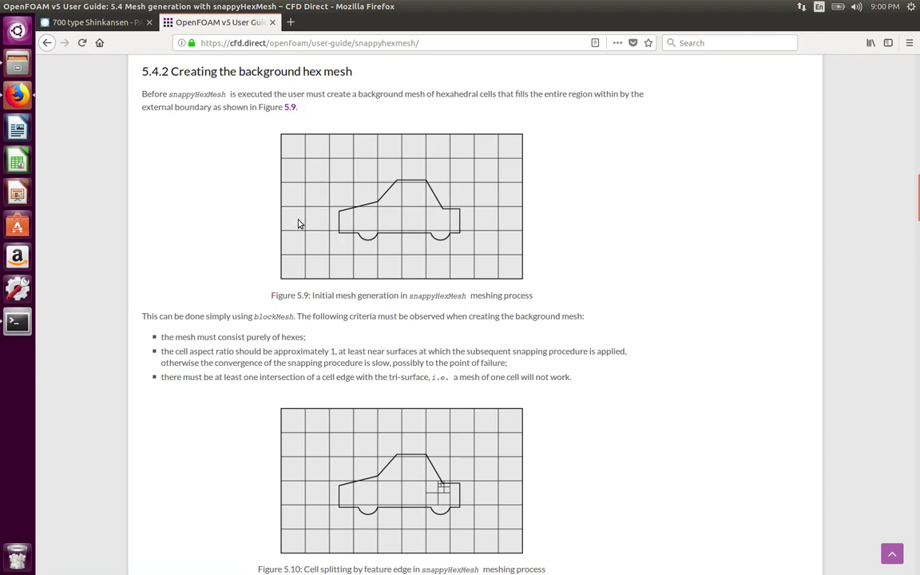
{"action": "scroll", "coordinate": [218, 214], "scroll_direction": "down", "scroll_amount": 3}
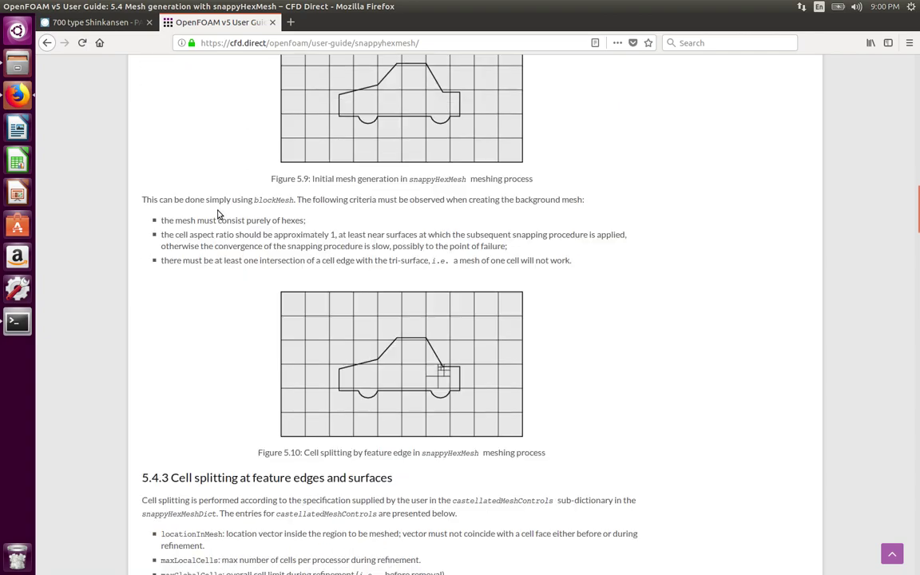
{"action": "scroll", "coordinate": [217, 214], "scroll_direction": "down", "scroll_amount": 20}
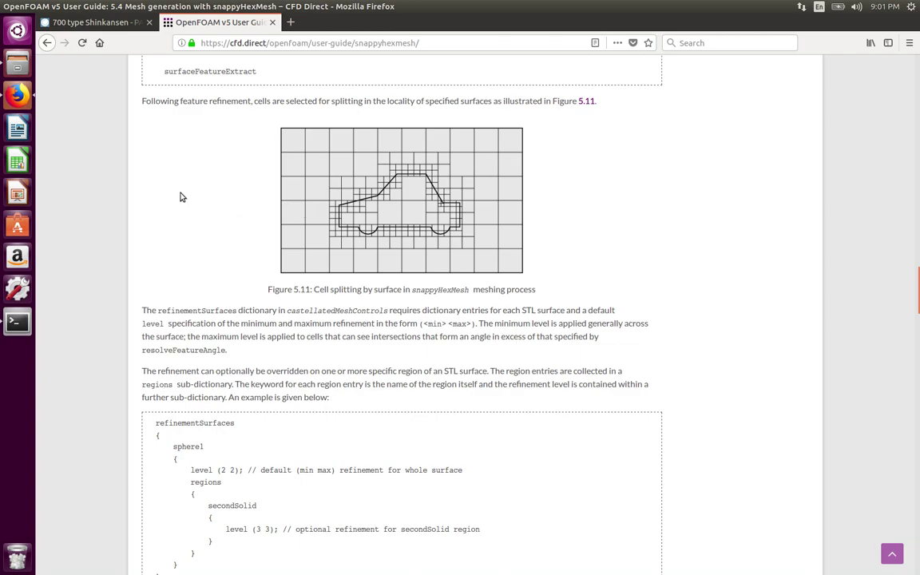
{"action": "scroll", "coordinate": [181, 197], "scroll_direction": "down", "scroll_amount": 10}
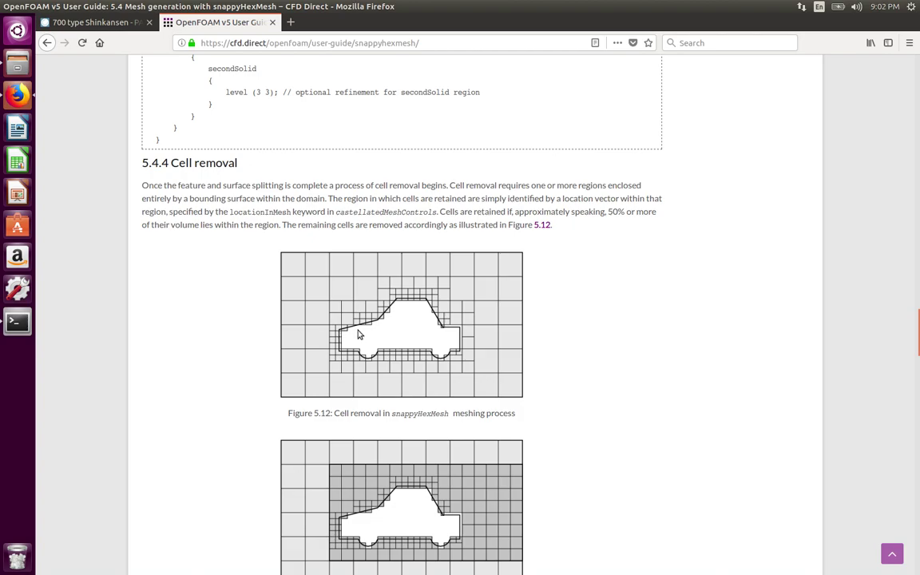
Step: View the 700 type Shinkansen model page on PARTcloud, then return to the shinkansen folder
{"action": "left_click", "coordinate": [16, 65]}
{"action": "left_click", "coordinate": [90, 23]}
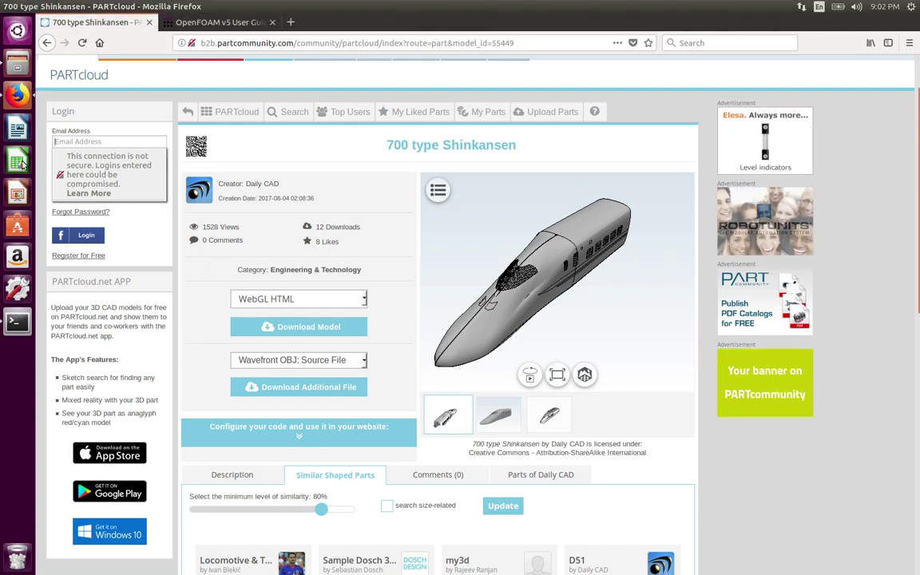
{"action": "left_click", "coordinate": [437, 162]}
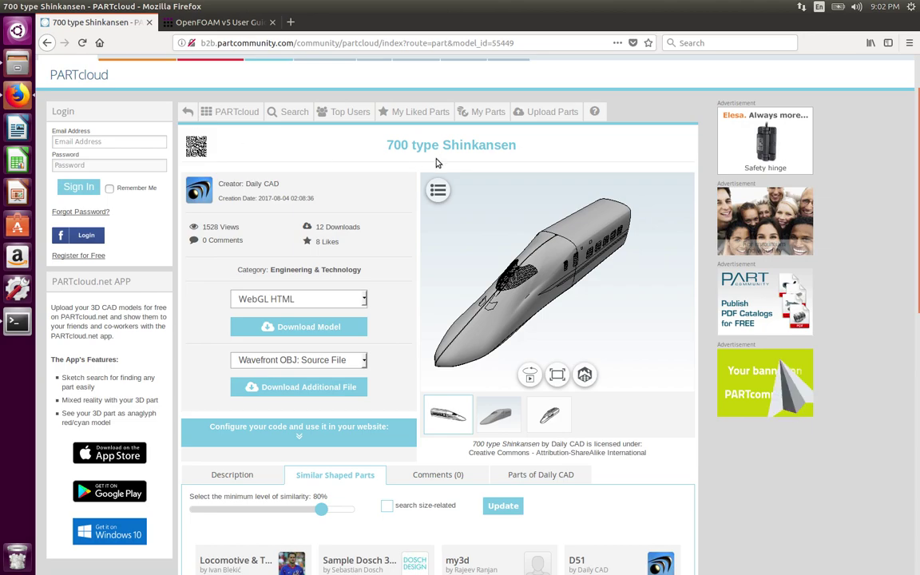
{"action": "left_click", "coordinate": [18, 64]}
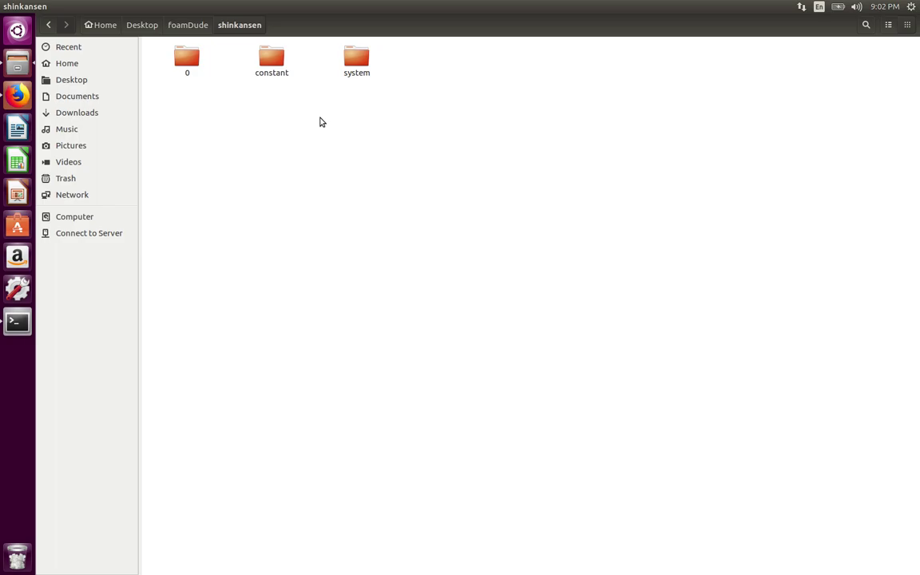
Step: Check train.obj and train.stl in constant/triSurface, then return to the shinkansen folder and terminal
{"action": "left_click", "coordinate": [269, 62]}
{"action": "double_click", "coordinate": [269, 62]}
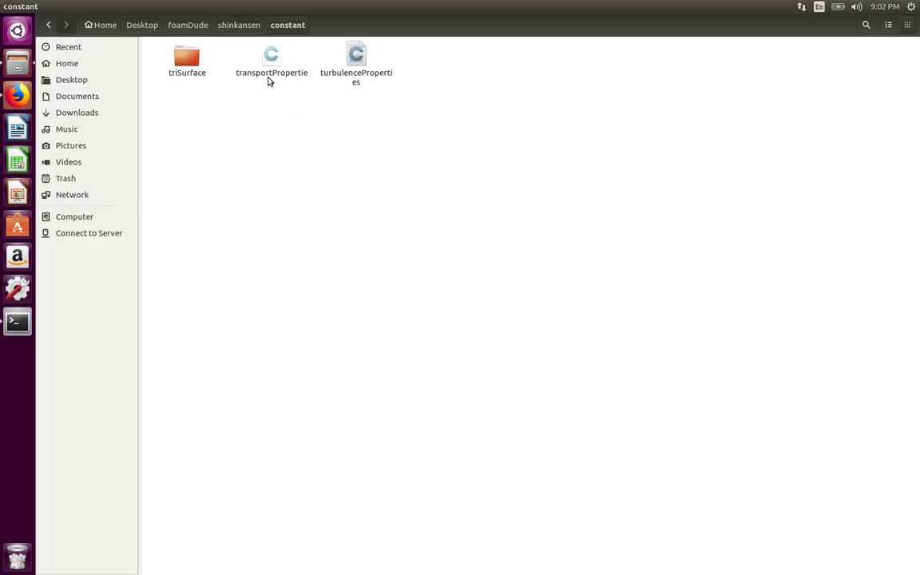
{"action": "double_click", "coordinate": [183, 64]}
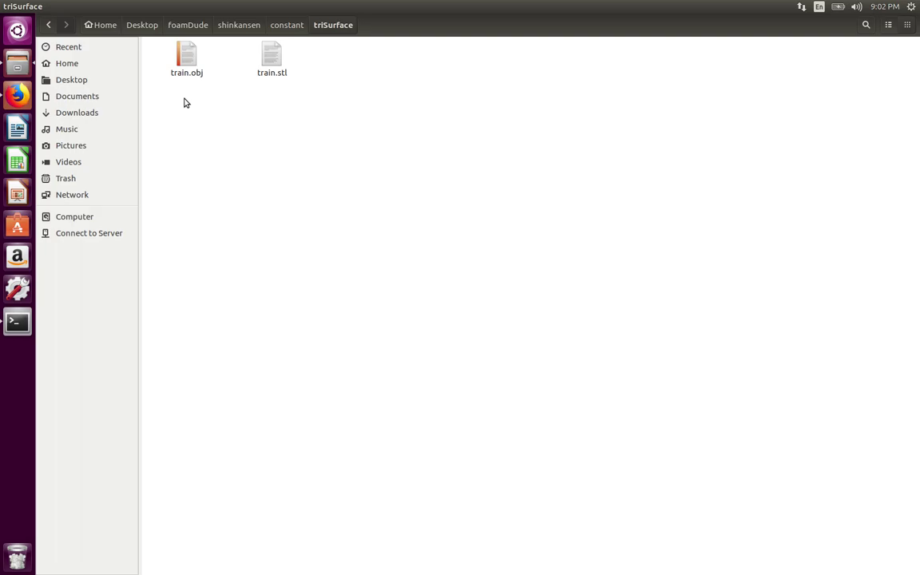
{"action": "left_click", "coordinate": [284, 31]}
{"action": "left_click", "coordinate": [240, 25]}
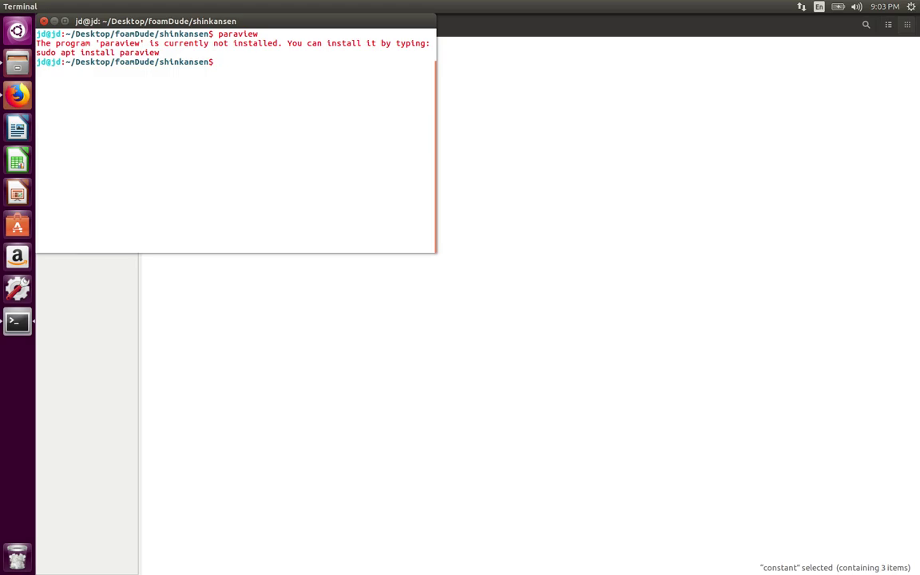
Step: Run ofdev to load the OpenFOAM environment, then launch paraview from the case folder
{"action": "type", "text": "ofdevparaview"}
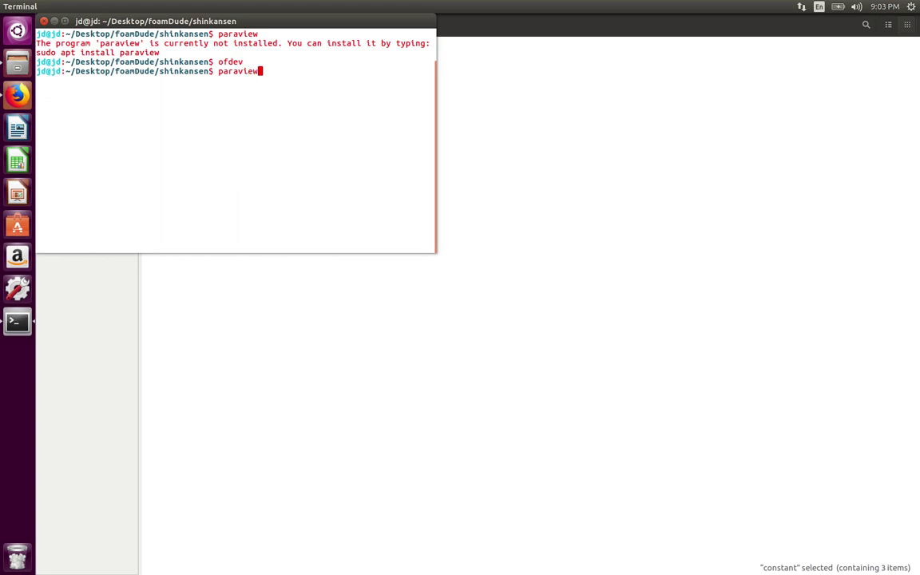
{"action": "key", "text": "Return"}
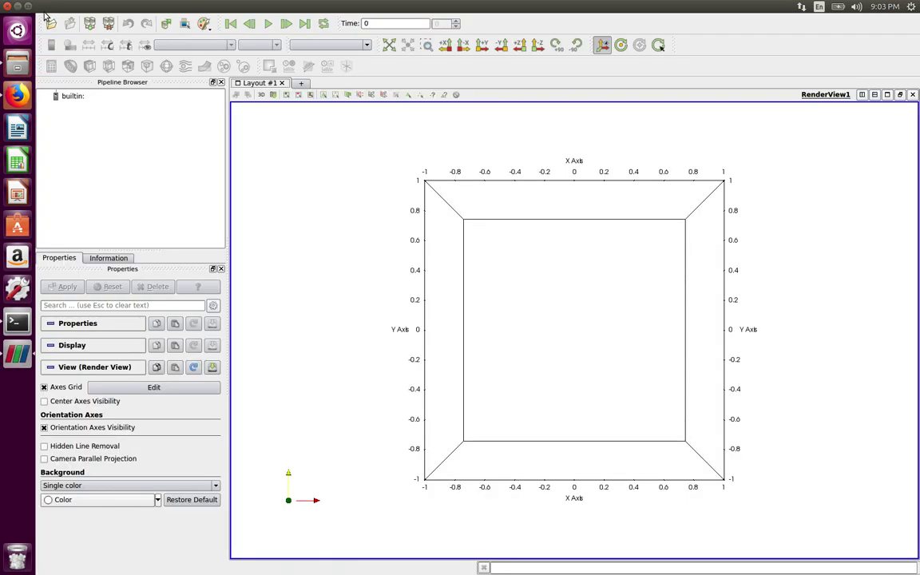
Step: Open constant/triSurface/train.stl in ParaView and apply it to display the train
{"action": "left_click", "coordinate": [46, 7]}
{"action": "left_click", "coordinate": [57, 21]}
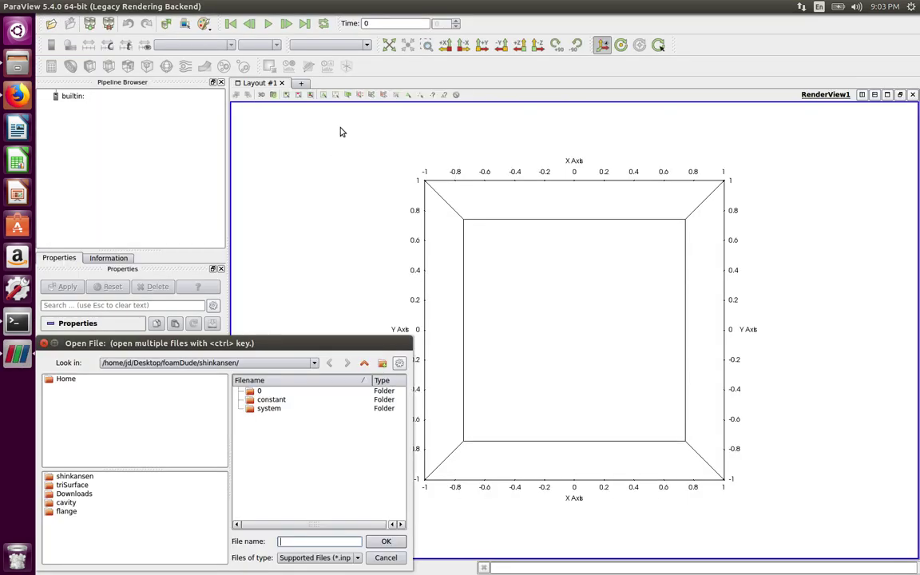
{"action": "double_click", "coordinate": [269, 401]}
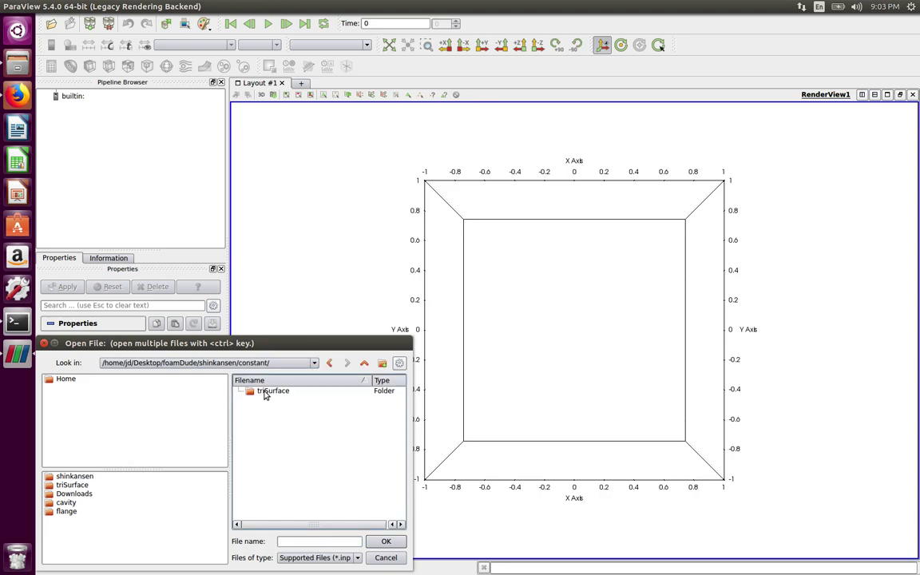
{"action": "double_click", "coordinate": [268, 391]}
{"action": "double_click", "coordinate": [266, 400]}
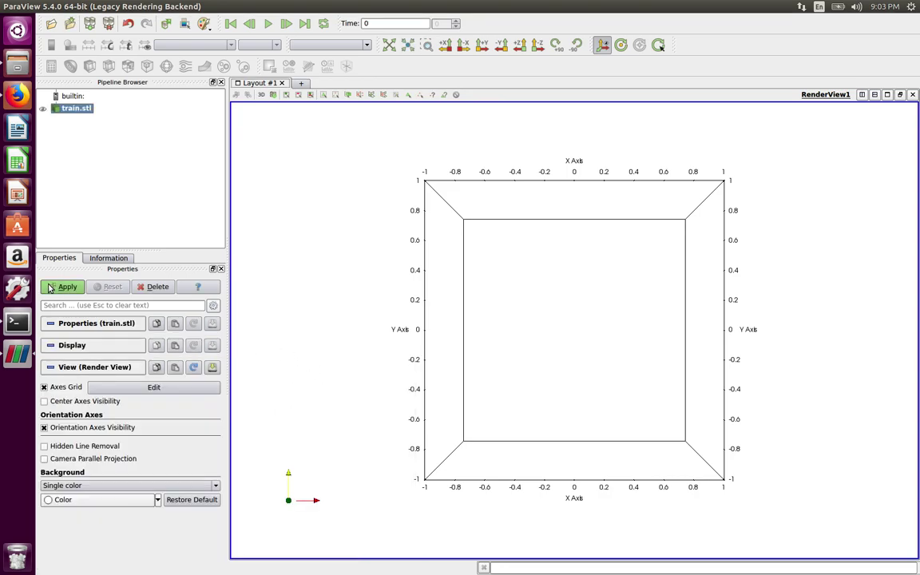
{"action": "key", "text": "alt+a"}
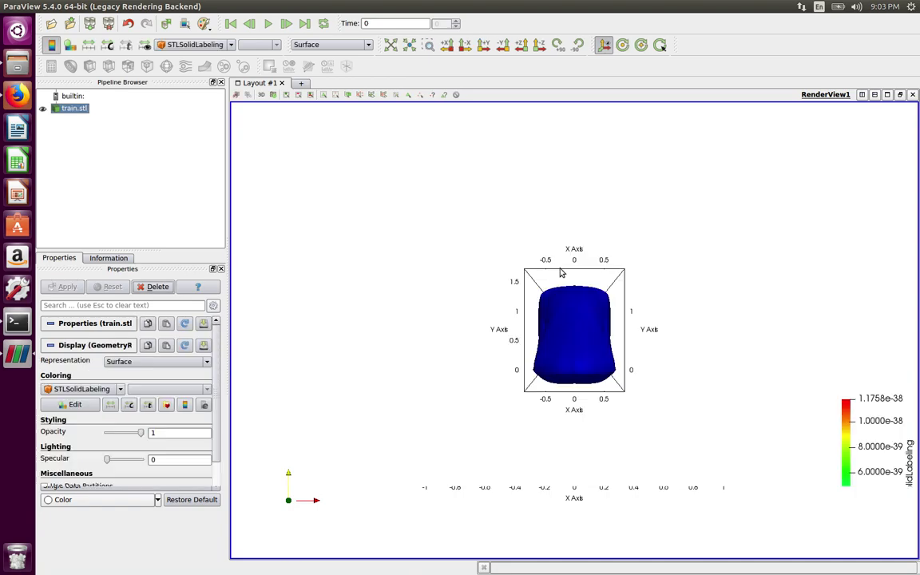
{"action": "left_click_drag", "start_coordinate": [560, 266], "coordinate": [457, 287]}
Step: Show the train as Surface With Edges in Solid Color, zoom in, then close ParaView
{"action": "left_click", "coordinate": [311, 45]}
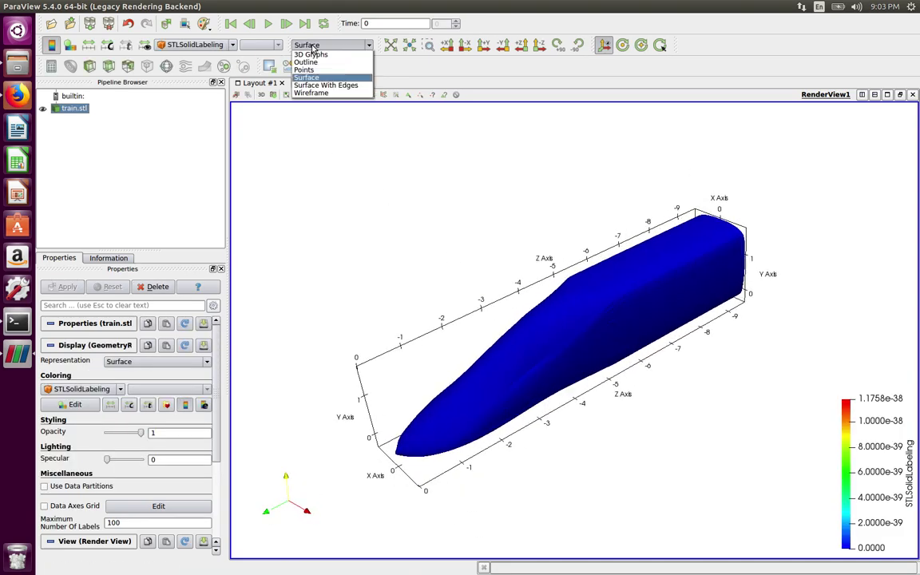
{"action": "left_click", "coordinate": [295, 82]}
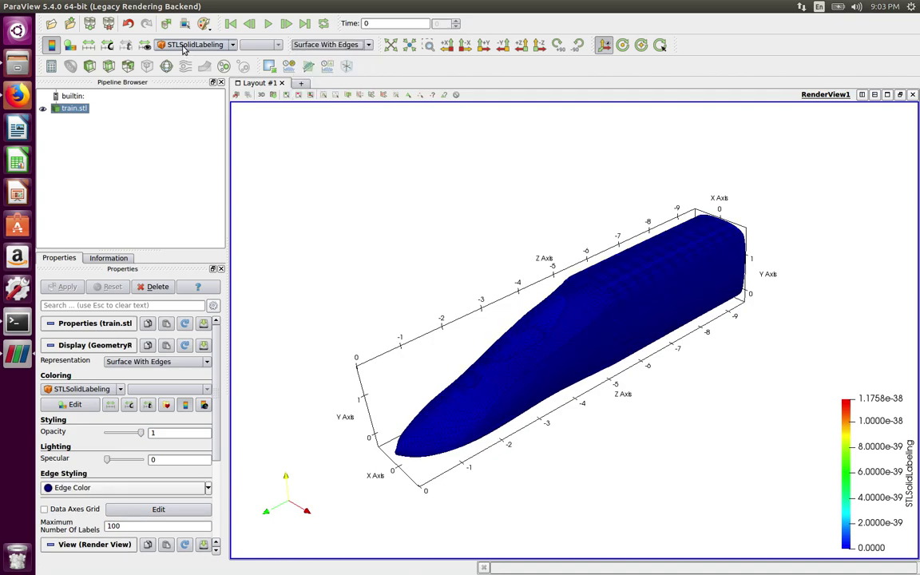
{"action": "left_click", "coordinate": [184, 47]}
{"action": "left_click", "coordinate": [183, 54]}
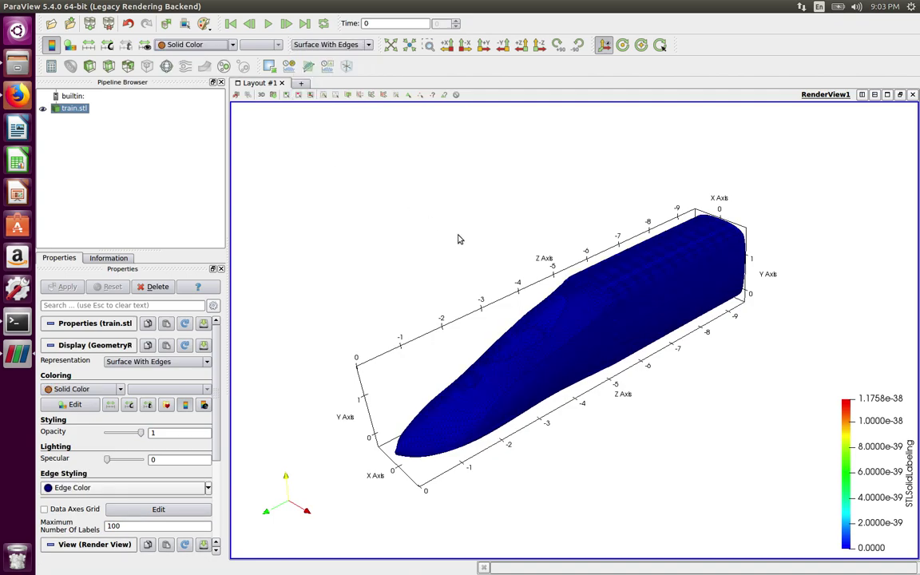
{"action": "scroll", "coordinate": [587, 316], "scroll_direction": "up", "scroll_amount": 5}
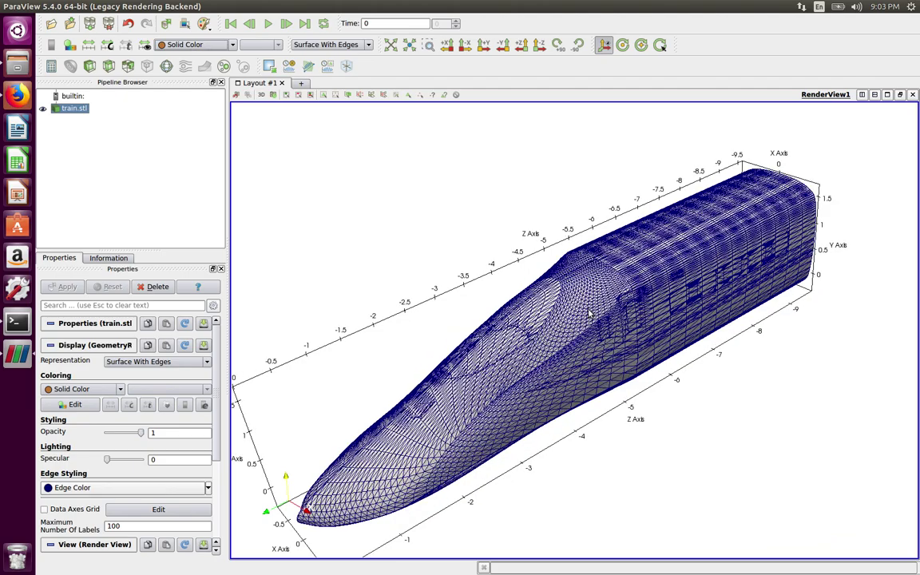
{"action": "scroll", "coordinate": [594, 313], "scroll_direction": "up", "scroll_amount": 2}
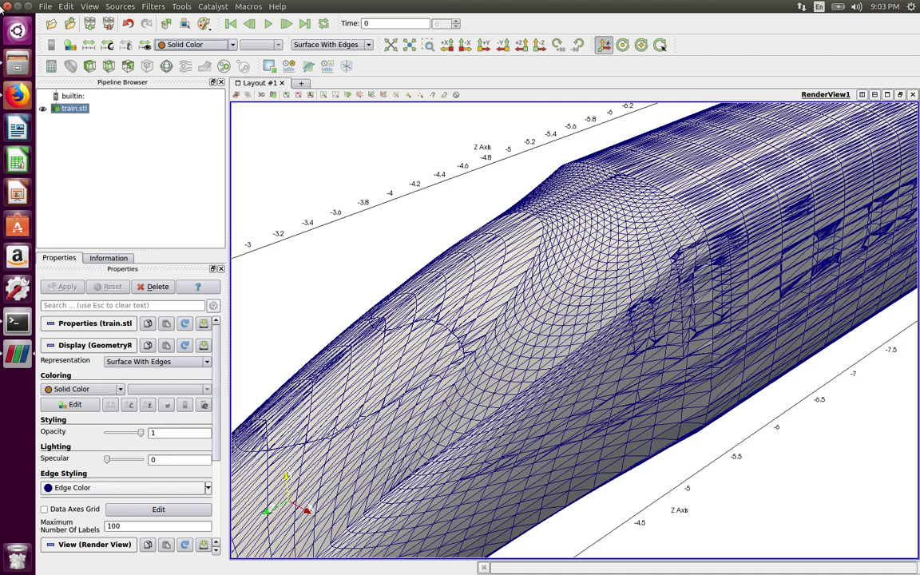
{"action": "left_click", "coordinate": [9, 7]}
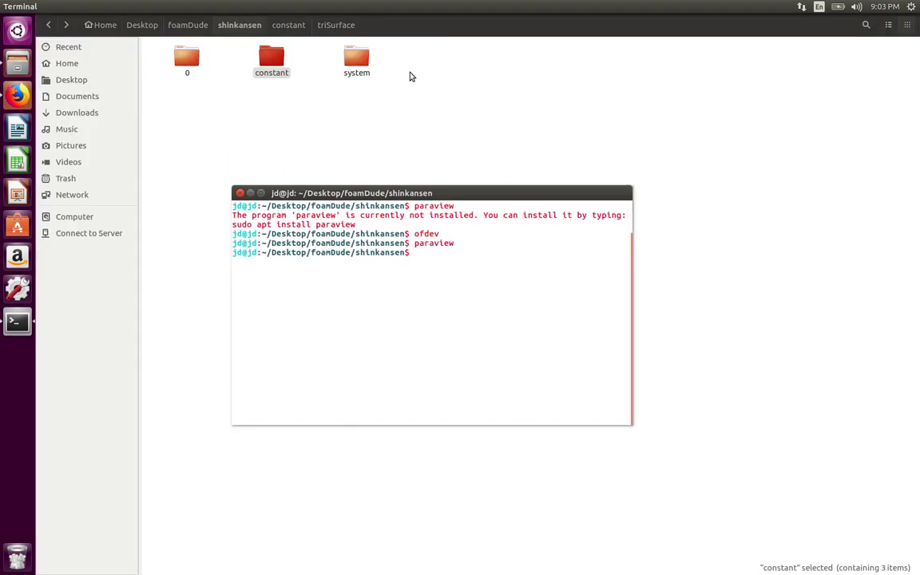
Step: Open the case's system folder in Files to see its dictionaries, then return to the terminal
{"action": "left_click", "coordinate": [410, 71]}
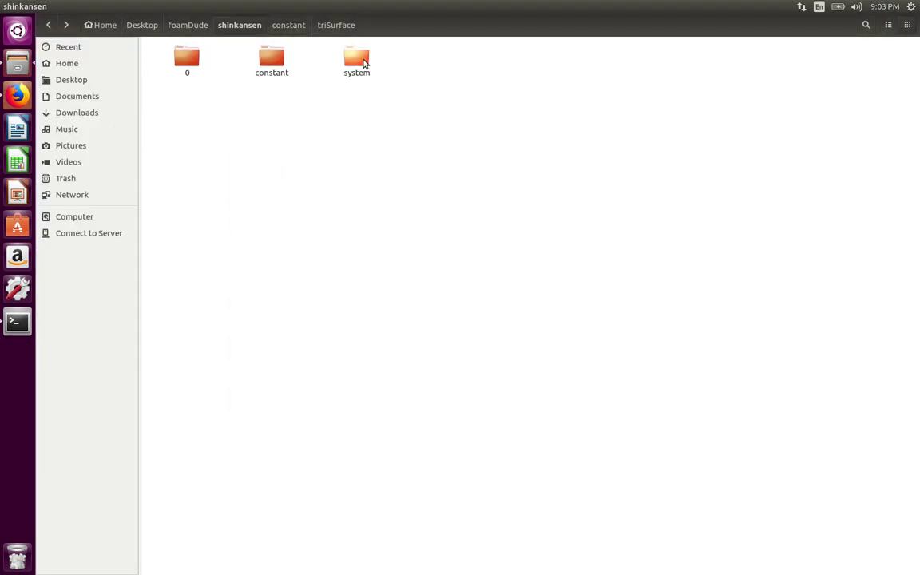
{"action": "double_click", "coordinate": [364, 64]}
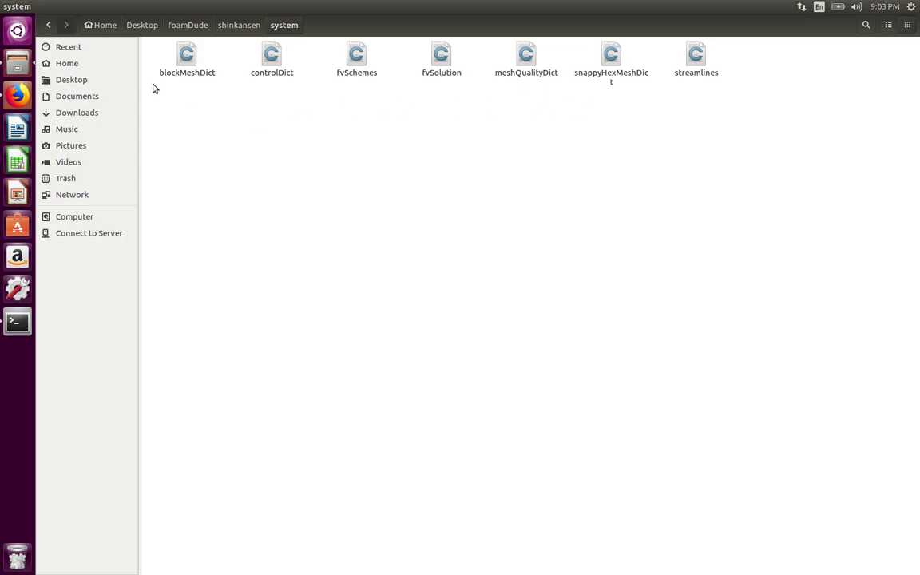
{"action": "left_click", "coordinate": [17, 320]}
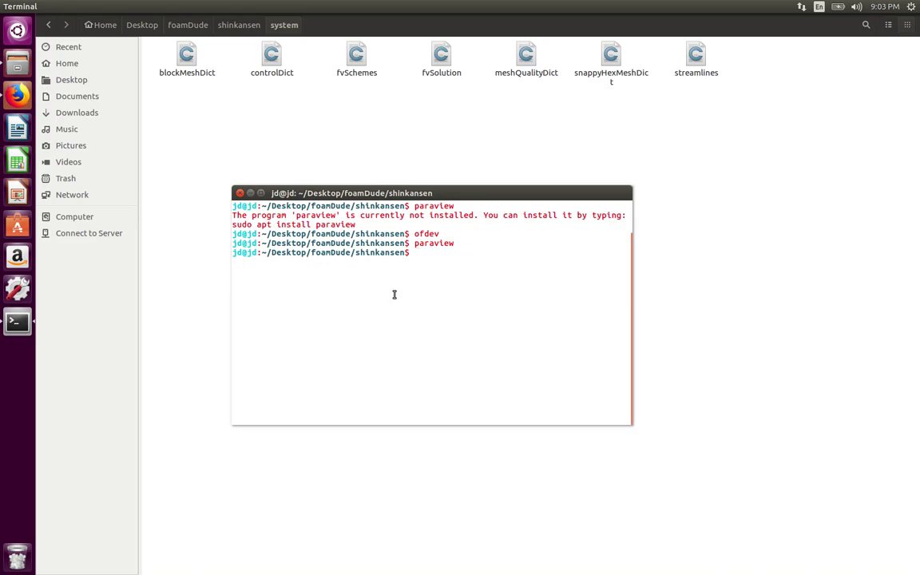
Step: List the files in $FOAM_ETC/templates/inflowOutflow/system/ with ls, then minimise the terminal
{"action": "type", "text": "ls %"}
{"action": "key", "text": "BackSpace"}
{"action": "type", "text": "$FOAM_ETC/"}
{"action": "key", "text": "Tab"}
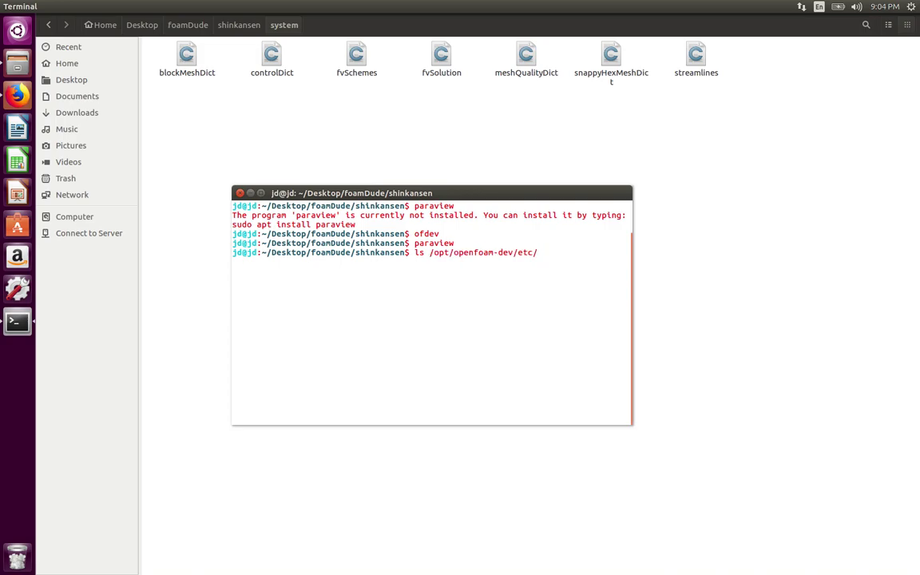
{"action": "key", "text": "Tab"}
{"action": "key", "text": "Tab"}
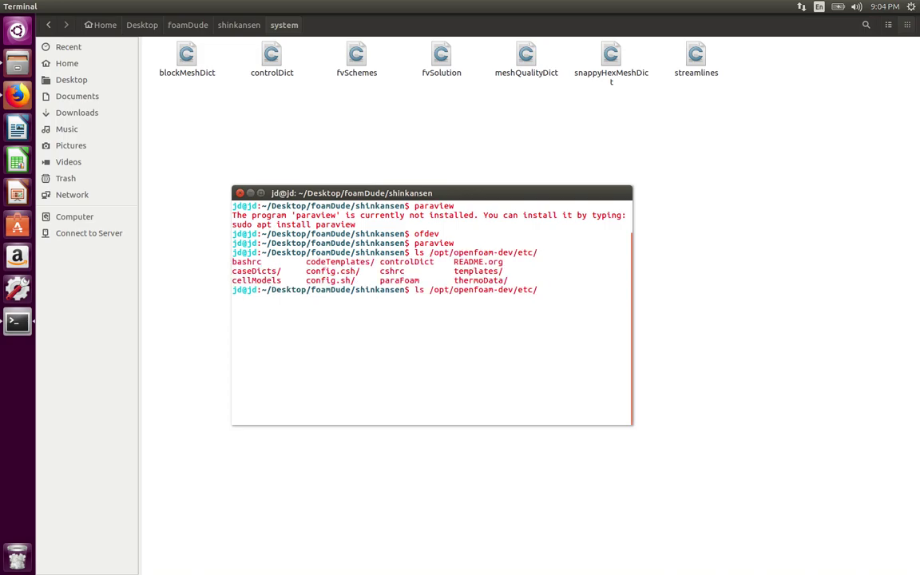
{"action": "type", "text": "temp"}
{"action": "key", "text": "Tab"}
{"action": "type", "text": "inf"}
{"action": "key", "text": "Tab"}
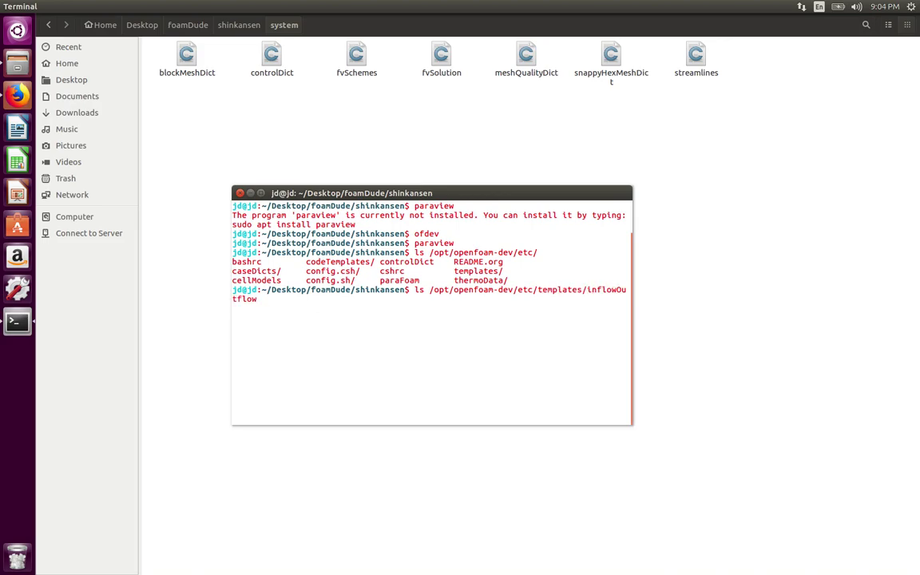
{"action": "type", "text": "/s"}
{"action": "key", "text": "Tab"}
{"action": "key", "text": "Return"}
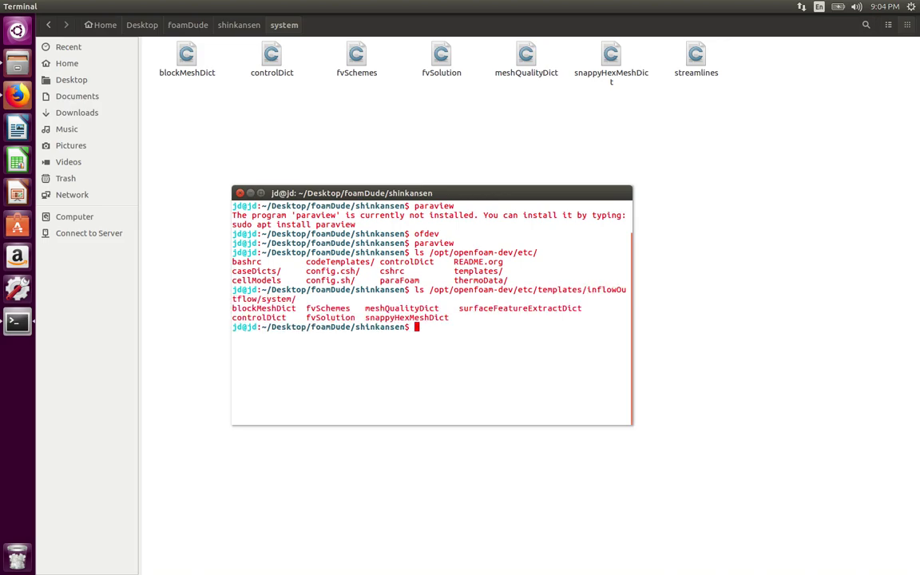
{"action": "left_click", "coordinate": [251, 194]}
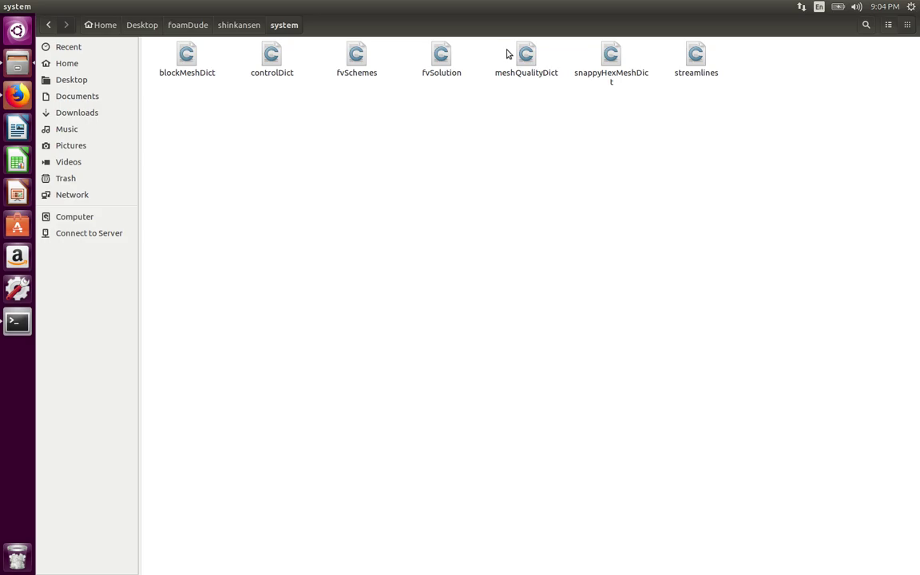
Step: Open snappyHexMeshDict in gedit and inspect the train entry in its geometry block
{"action": "double_click", "coordinate": [610, 57]}
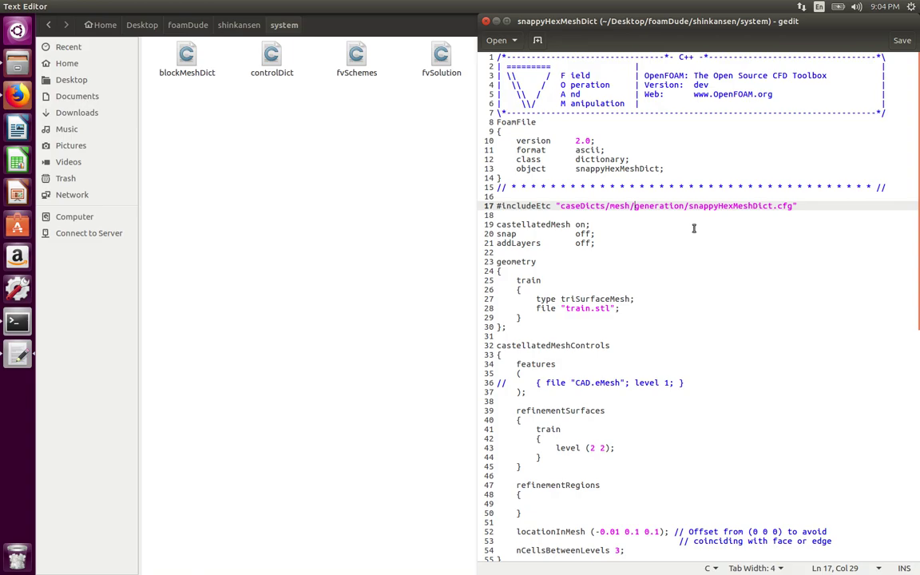
{"action": "left_click_drag", "start_coordinate": [508, 326], "coordinate": [470, 277]}
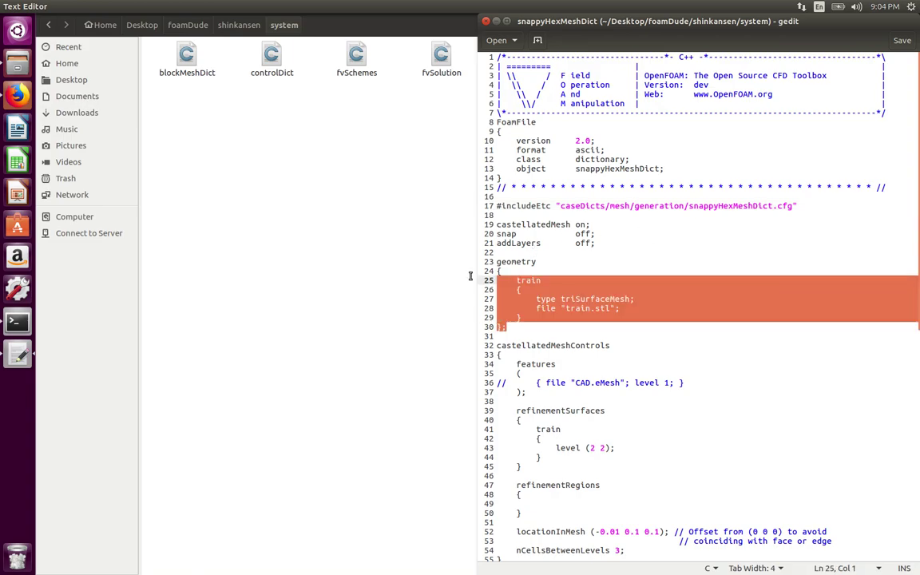
{"action": "left_click", "coordinate": [547, 254]}
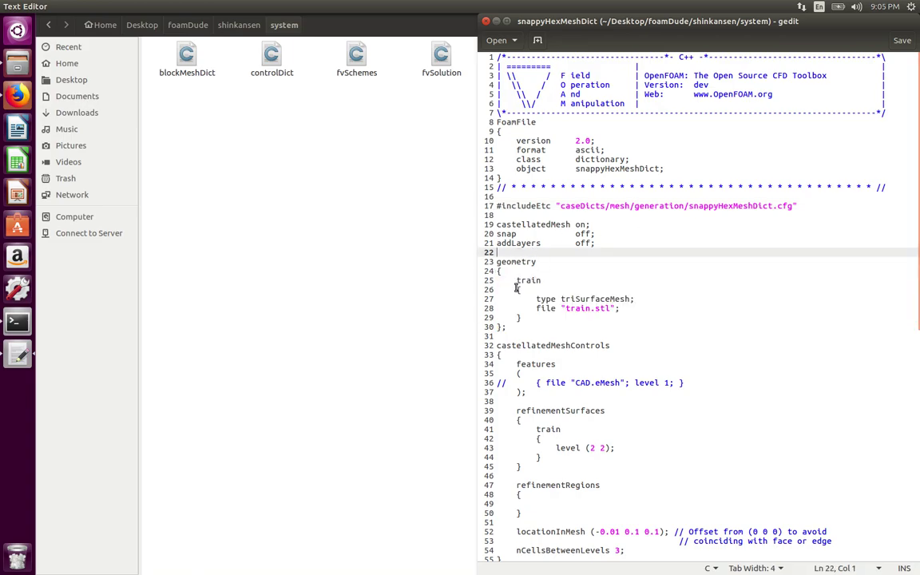
{"action": "left_click", "coordinate": [530, 280]}
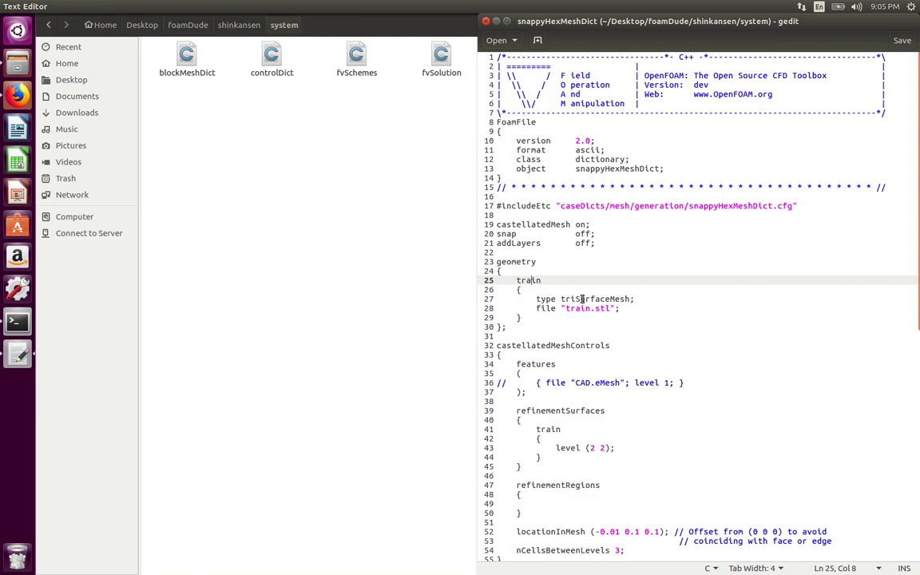
{"action": "scroll", "coordinate": [581, 298], "scroll_direction": "down", "scroll_amount": 2}
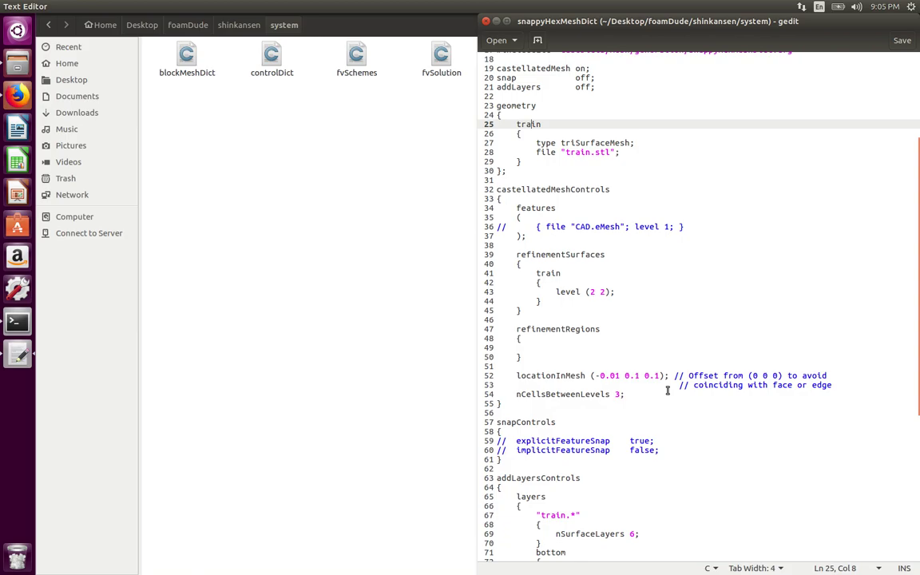
{"action": "scroll", "coordinate": [679, 375], "scroll_direction": "down", "scroll_amount": 4}
Step: Open blockMeshDict in gedit to review its vertices, hex block and boundary patches
{"action": "double_click", "coordinate": [162, 57]}
{"action": "scroll", "coordinate": [608, 193], "scroll_direction": "down", "scroll_amount": 1}
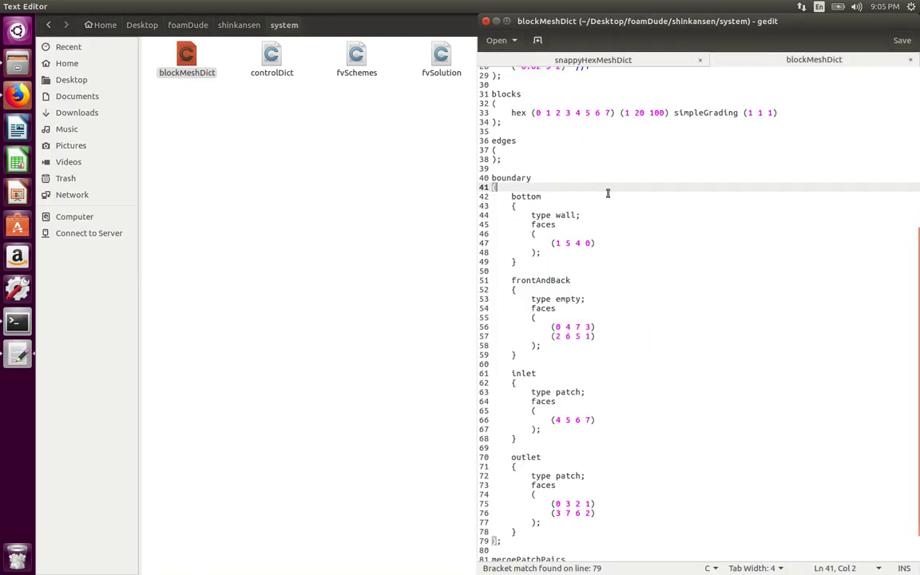
{"action": "scroll", "coordinate": [634, 217], "scroll_direction": "up", "scroll_amount": 7}
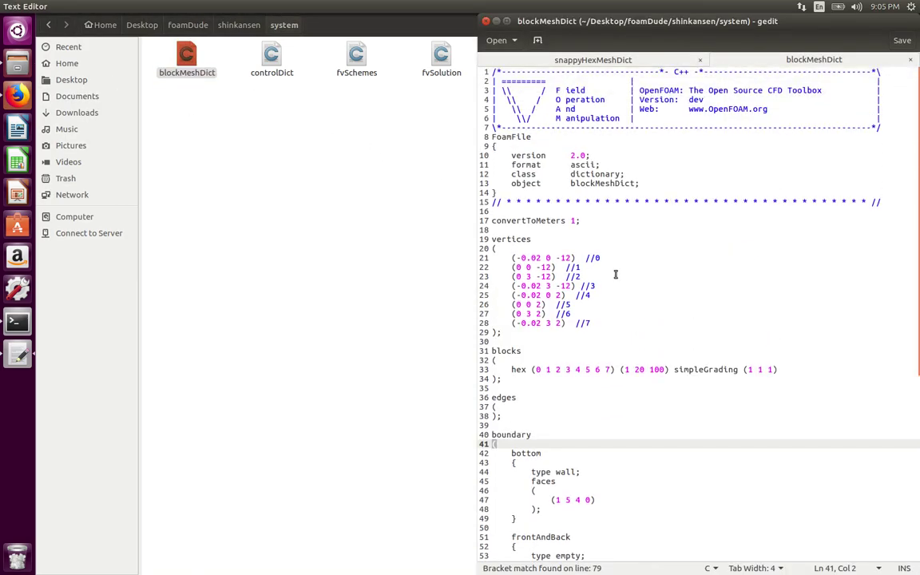
Step: Relaunch ParaView from the terminal and load constant/triSurface/train.stl
{"action": "left_click", "coordinate": [18, 322]}
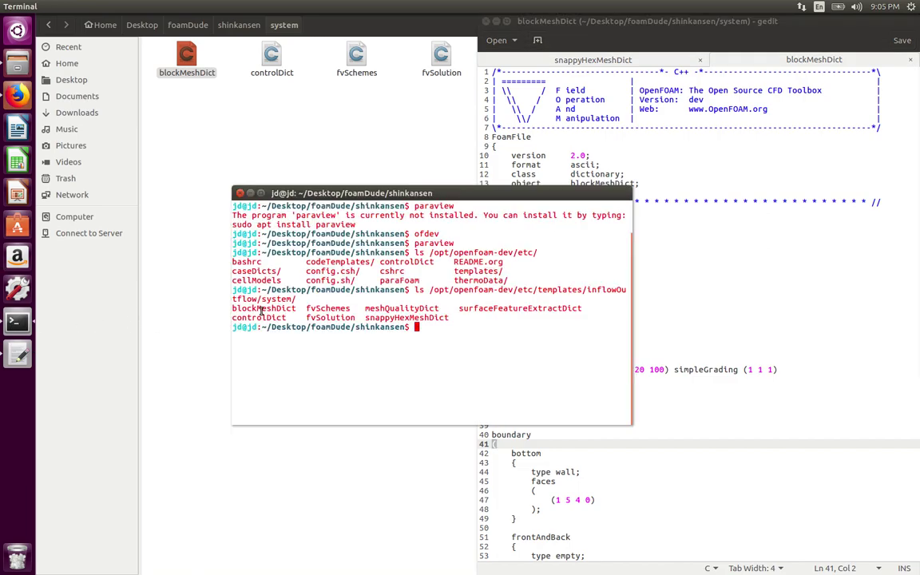
{"action": "type", "text": "paraview"}
{"action": "key", "text": "Return"}
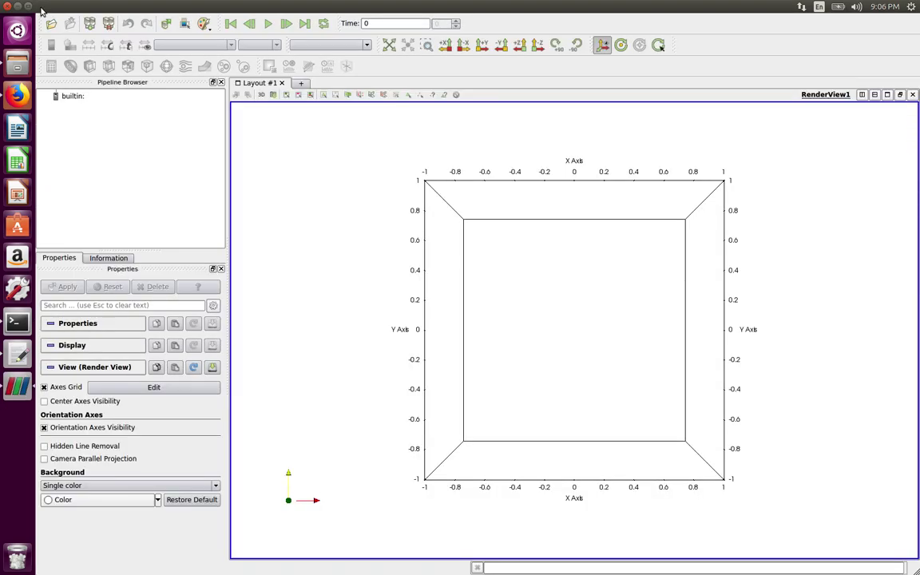
{"action": "left_click", "coordinate": [43, 7]}
{"action": "left_click", "coordinate": [64, 25]}
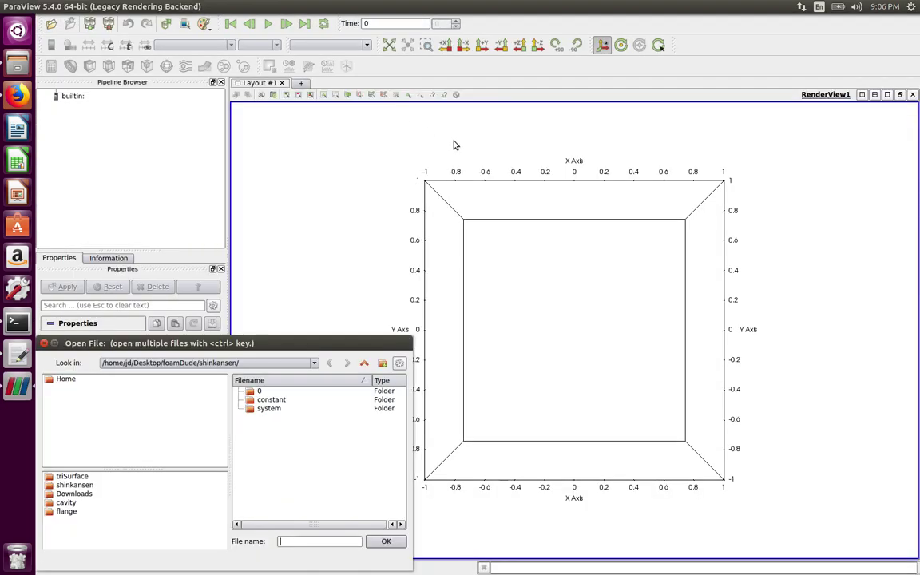
{"action": "double_click", "coordinate": [271, 399]}
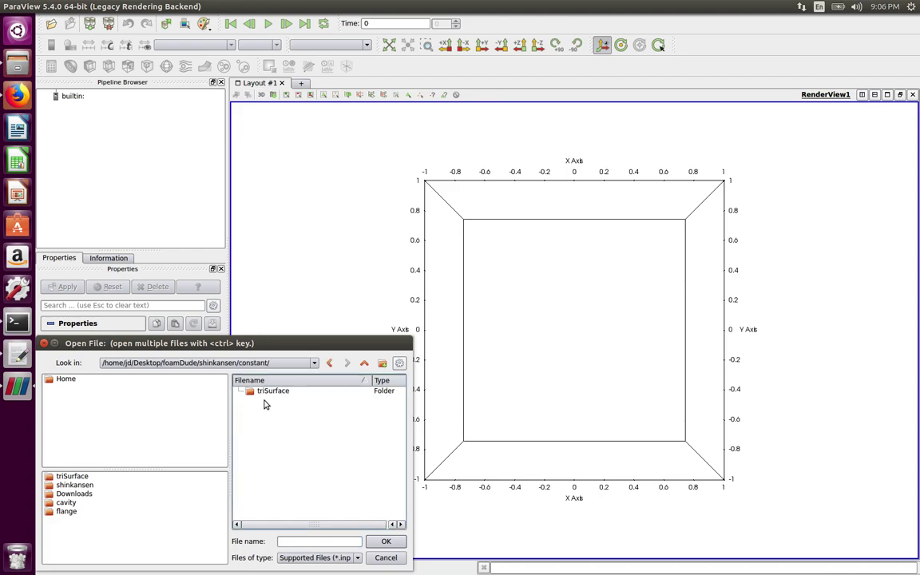
{"action": "double_click", "coordinate": [266, 391]}
{"action": "double_click", "coordinate": [267, 401]}
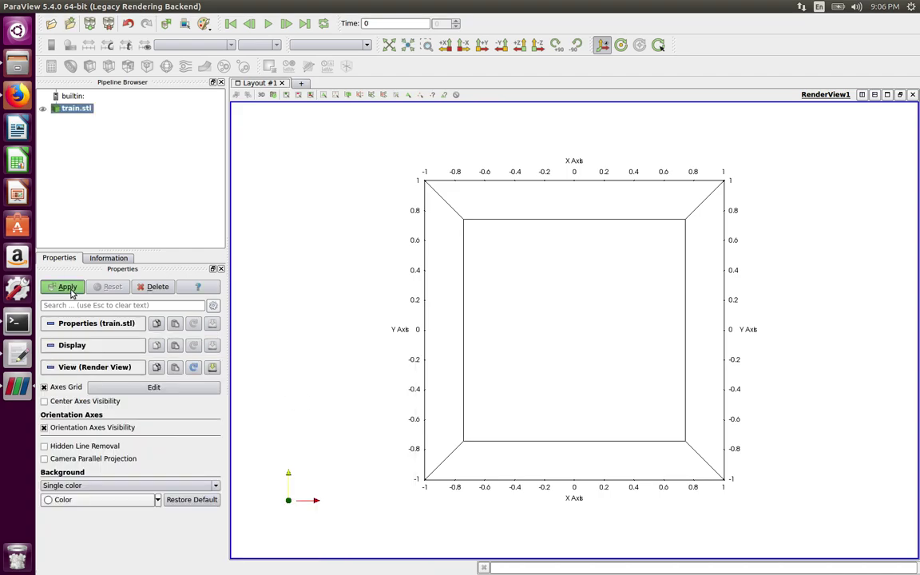
{"action": "left_click", "coordinate": [68, 289]}
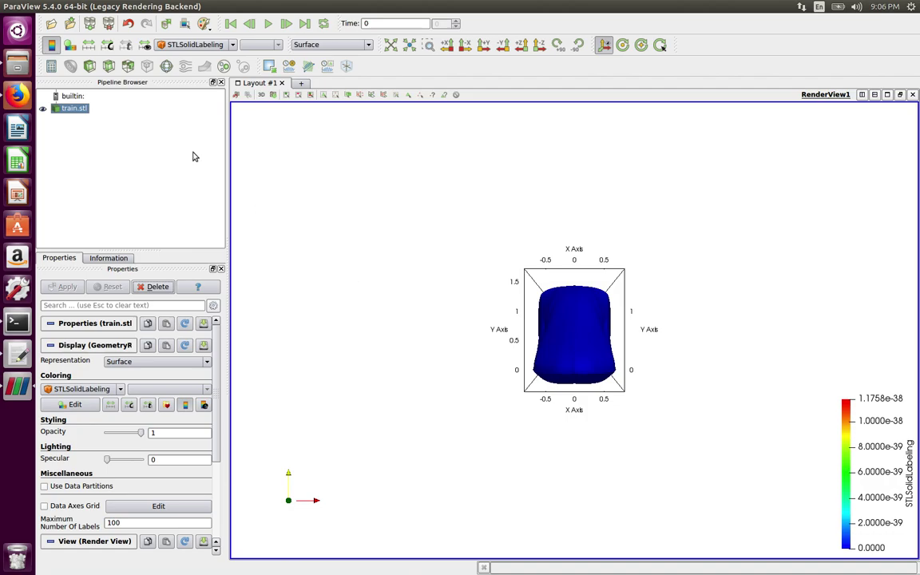
Step: Add a Slice filter at normal 1 0 0 and orbit to view the train's side profile
{"action": "left_click", "coordinate": [107, 65]}
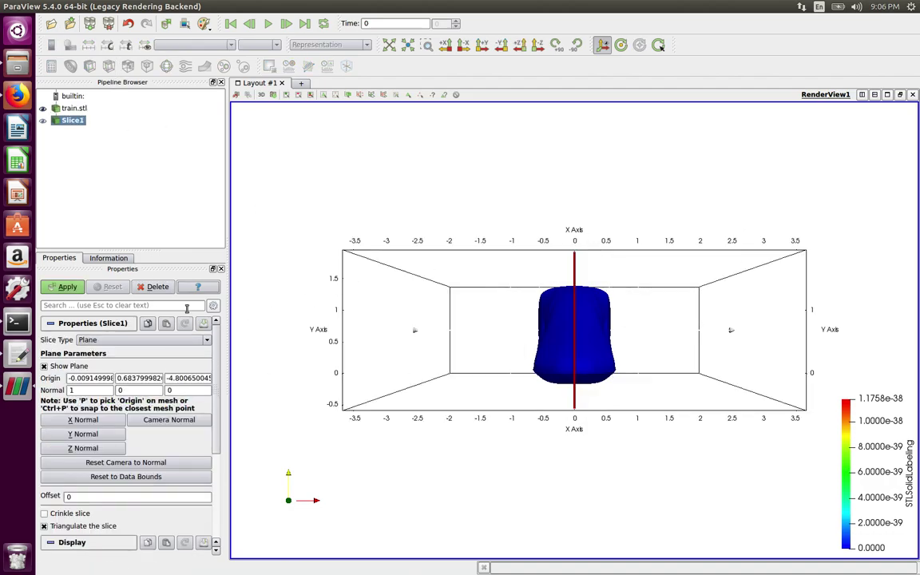
{"action": "left_click", "coordinate": [67, 286]}
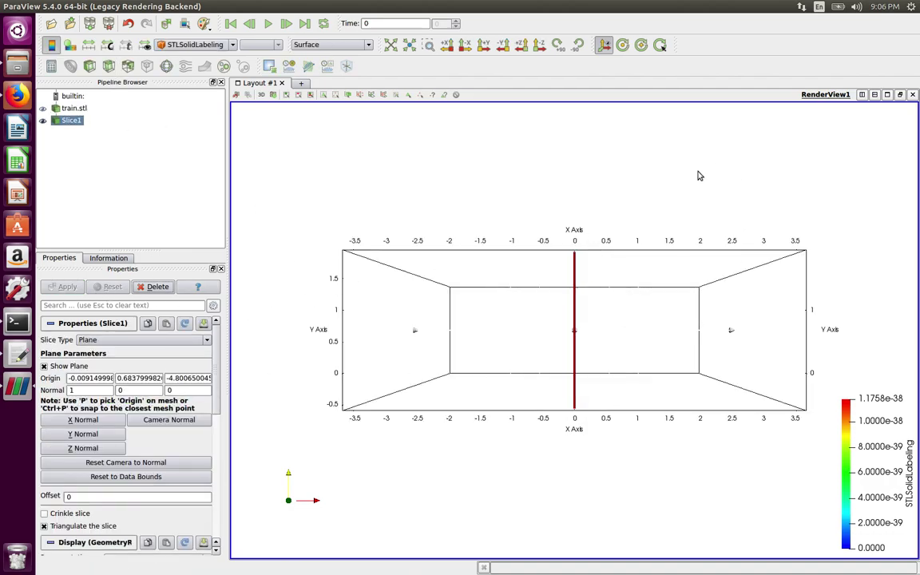
{"action": "left_click_drag", "start_coordinate": [698, 174], "coordinate": [629, 177]}
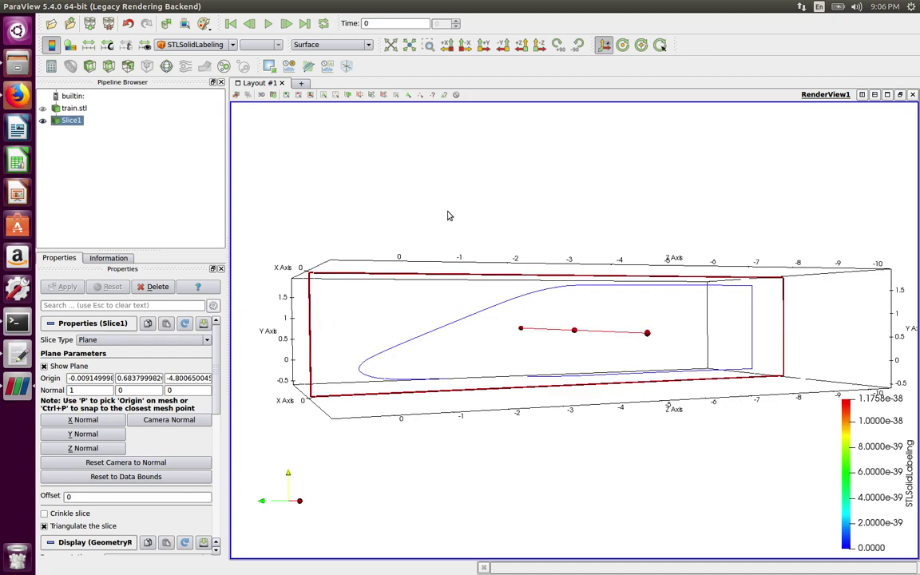
{"action": "left_click_drag", "start_coordinate": [424, 210], "coordinate": [328, 540]}
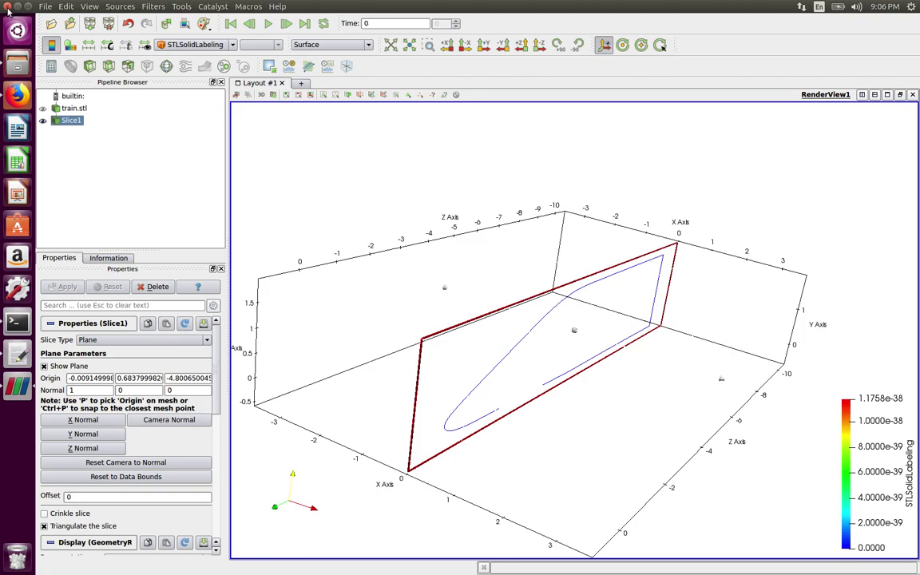
Step: Close ParaView and scroll blockMeshDict past the bottom, frontAndBack, inlet and outlet patches to mergePatchPairs
{"action": "key", "text": "alt+F4"}
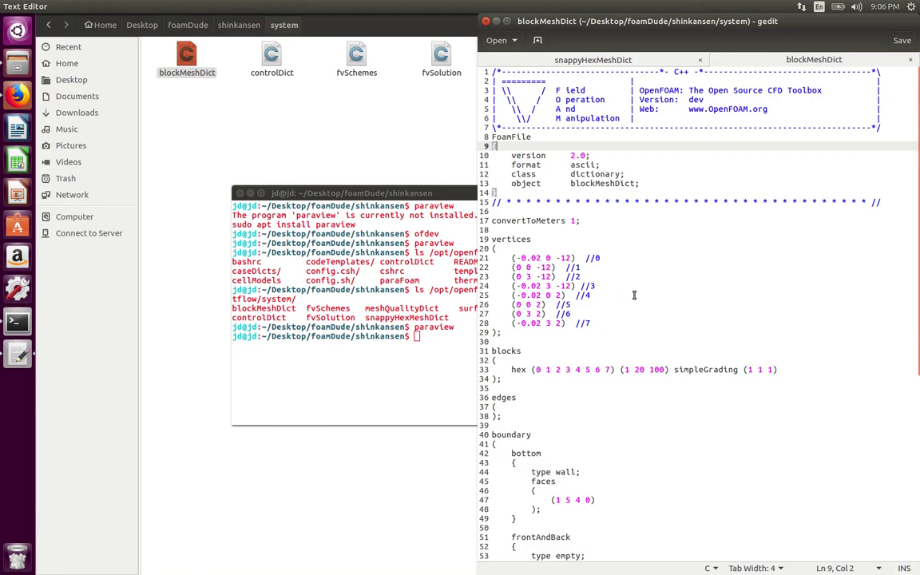
{"action": "scroll", "coordinate": [634, 295], "scroll_direction": "down", "scroll_amount": 8}
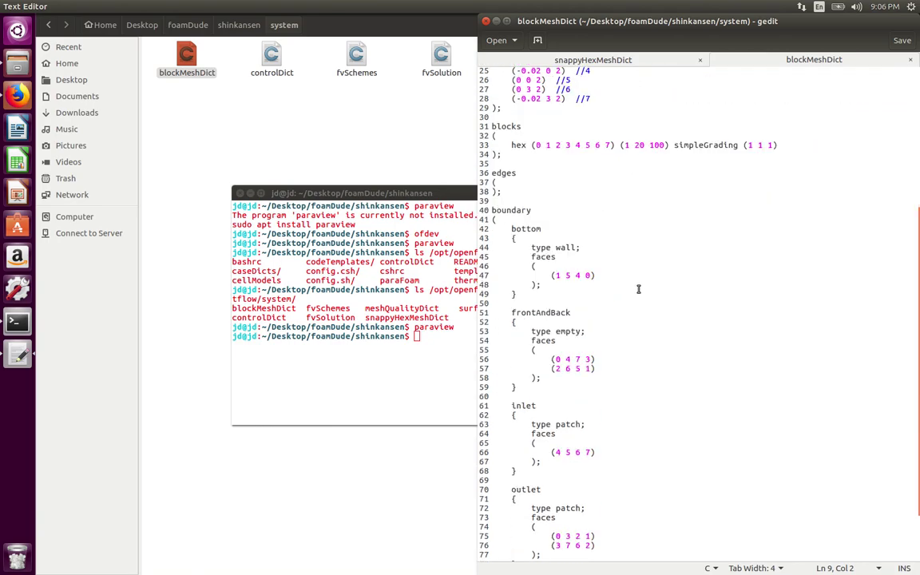
{"action": "scroll", "coordinate": [638, 289], "scroll_direction": "down", "scroll_amount": 3}
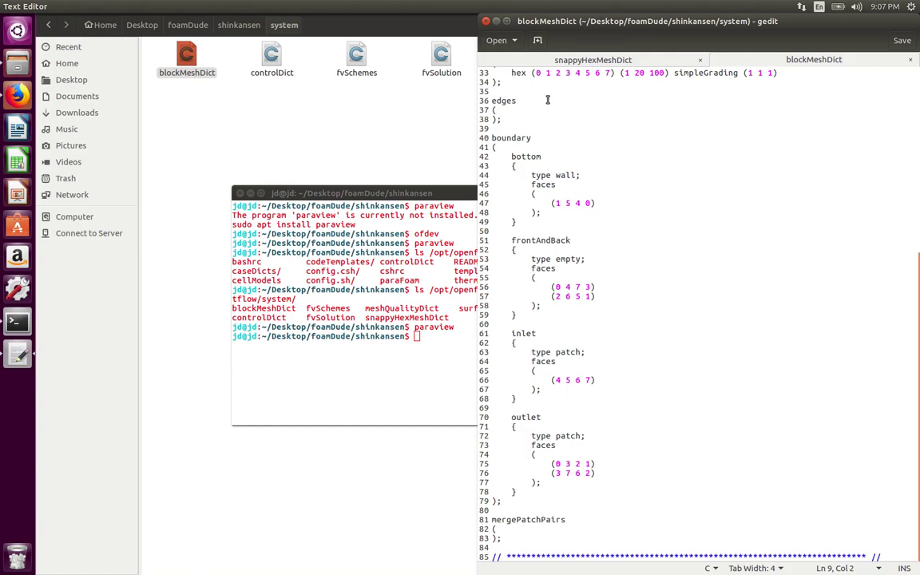
Step: Run blockMesh in the terminal to build the 2000-cell background mesh, then open the case with paraFoam
{"action": "left_click", "coordinate": [592, 59]}
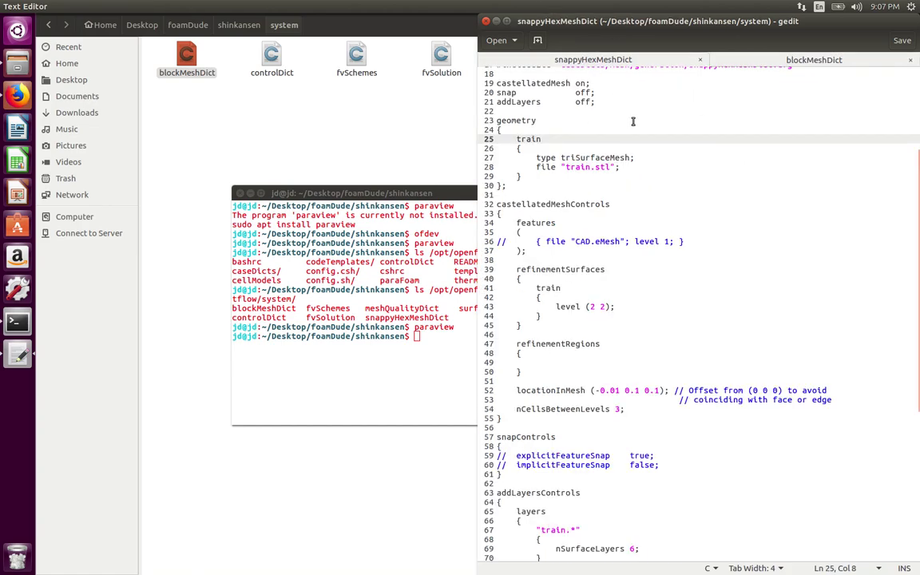
{"action": "left_click", "coordinate": [294, 347]}
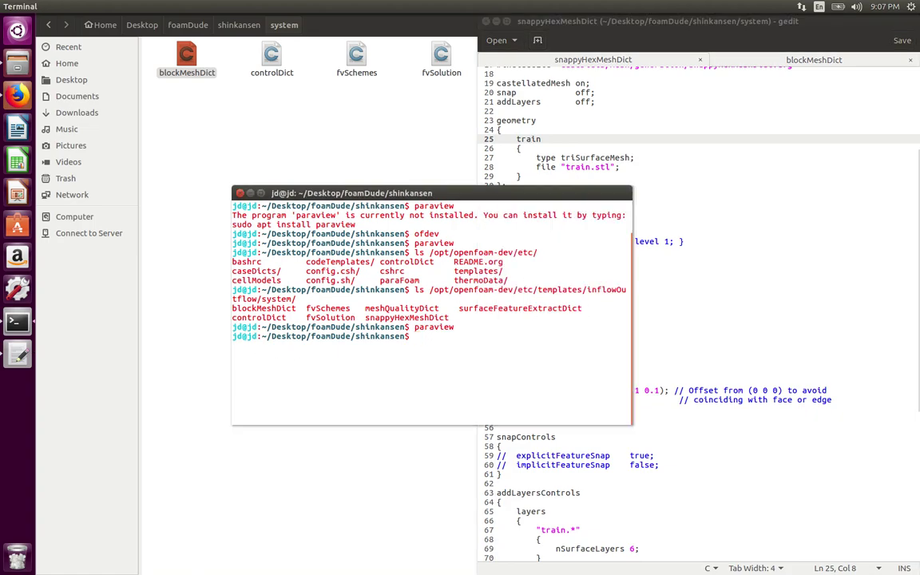
{"action": "type", "text": "blockMesh"}
{"action": "key", "text": "Return"}
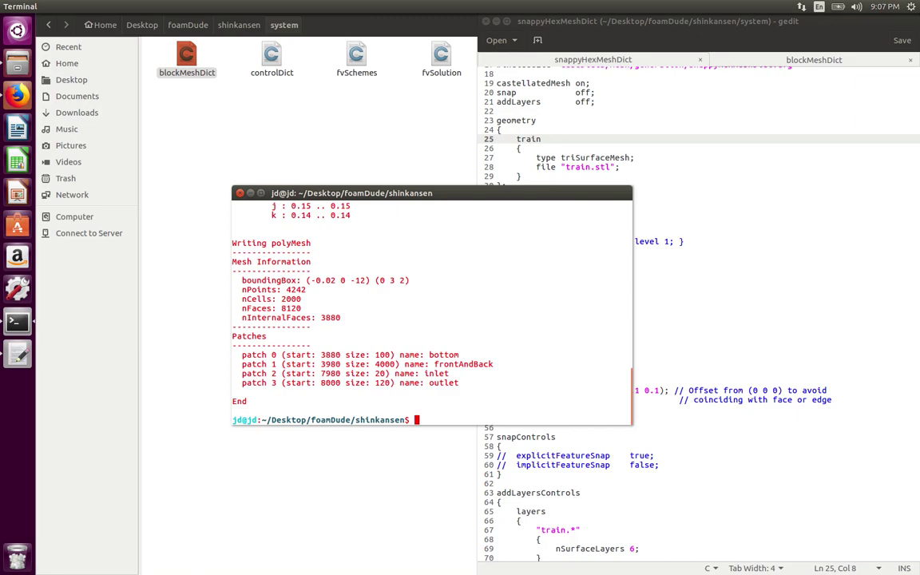
{"action": "type", "text": "paraFoam"}
{"action": "key", "text": "Return"}
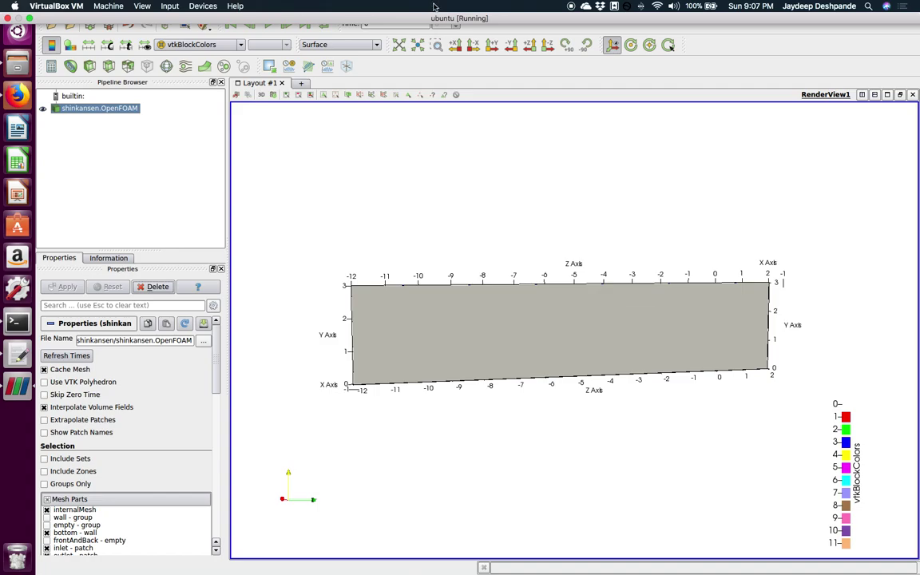
Step: Widen the ParaView window, turn the domain block to a side view, and render it as Surface With Edges
{"action": "left_click_drag", "start_coordinate": [382, 8], "coordinate": [35, 72]}
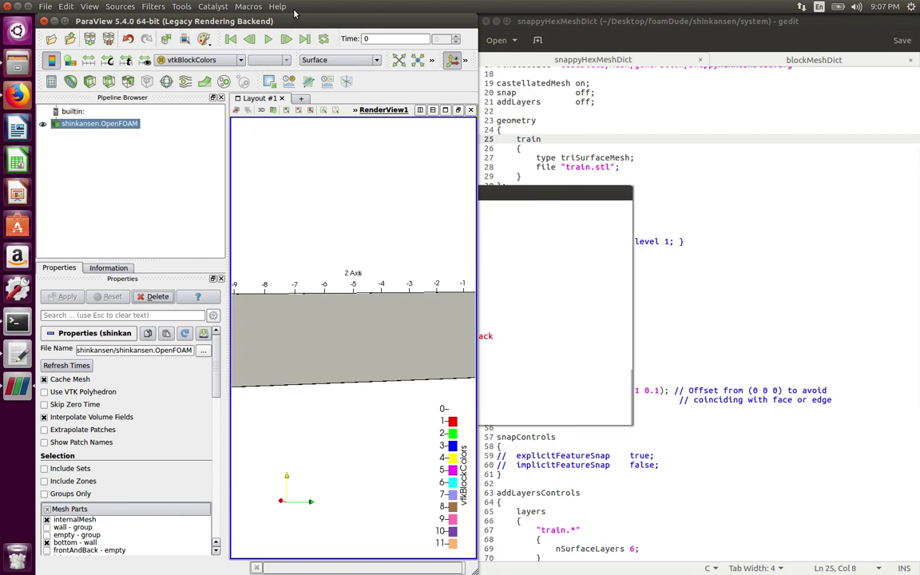
{"action": "left_click", "coordinate": [66, 22]}
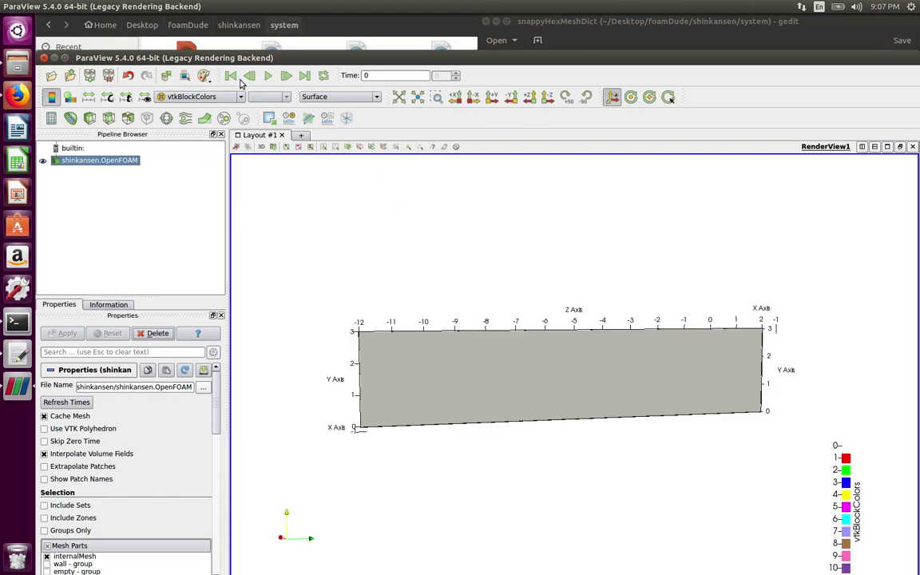
{"action": "left_click", "coordinate": [567, 99]}
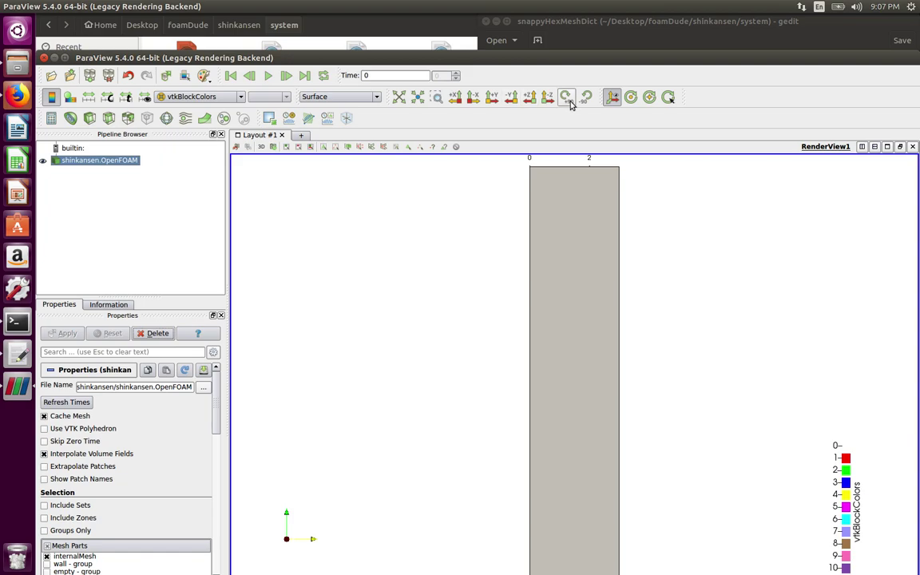
{"action": "left_click", "coordinate": [527, 95]}
{"action": "left_click", "coordinate": [338, 97]}
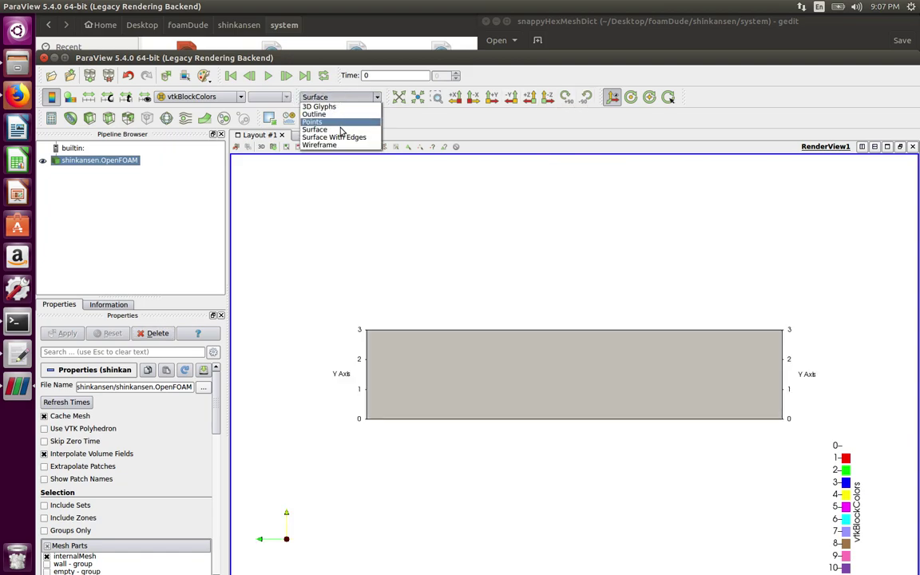
{"action": "left_click", "coordinate": [339, 136]}
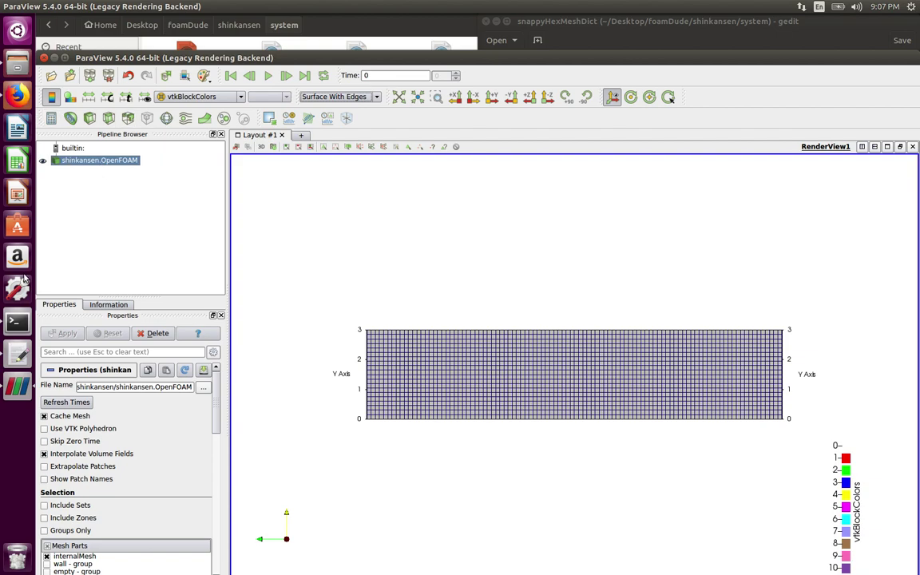
Step: Review the top of snappyHexMeshDict in gedit
{"action": "left_click", "coordinate": [17, 320]}
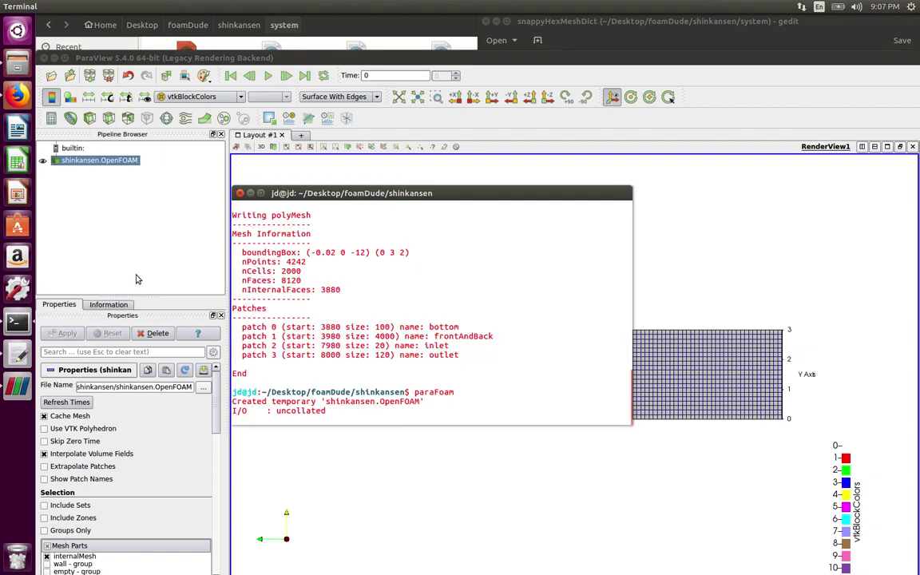
{"action": "left_click", "coordinate": [19, 357]}
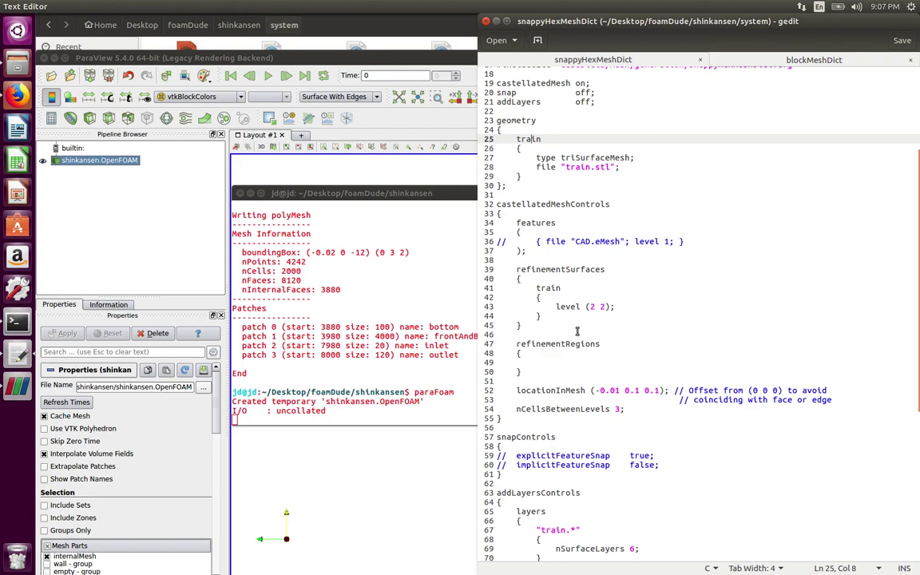
{"action": "scroll", "coordinate": [639, 280], "scroll_direction": "up", "scroll_amount": 6}
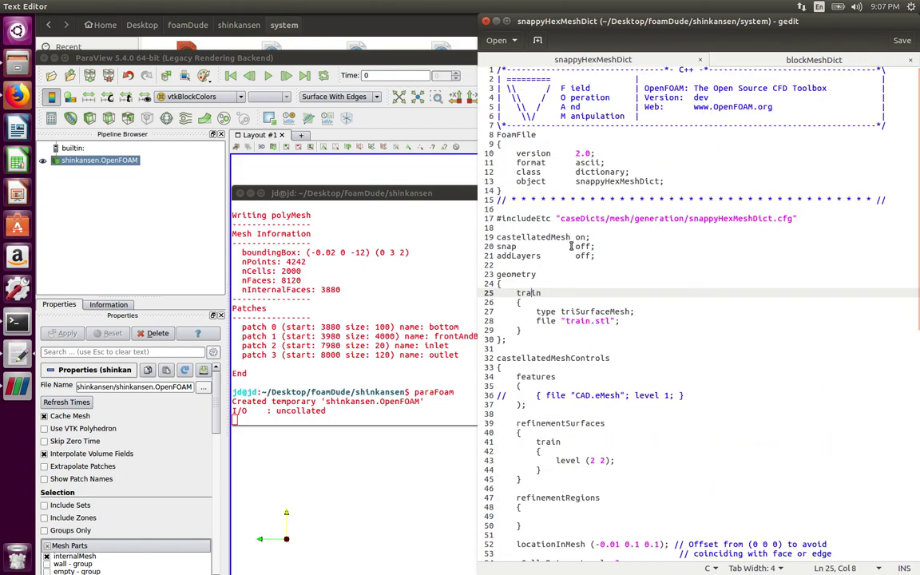
Step: Send ParaView to the background with Ctrl+Z and bg, then run snappyHexMesh, writing 4476 cells to time 1
{"action": "left_click", "coordinate": [417, 286]}
{"action": "key", "text": "ctrl+z"}
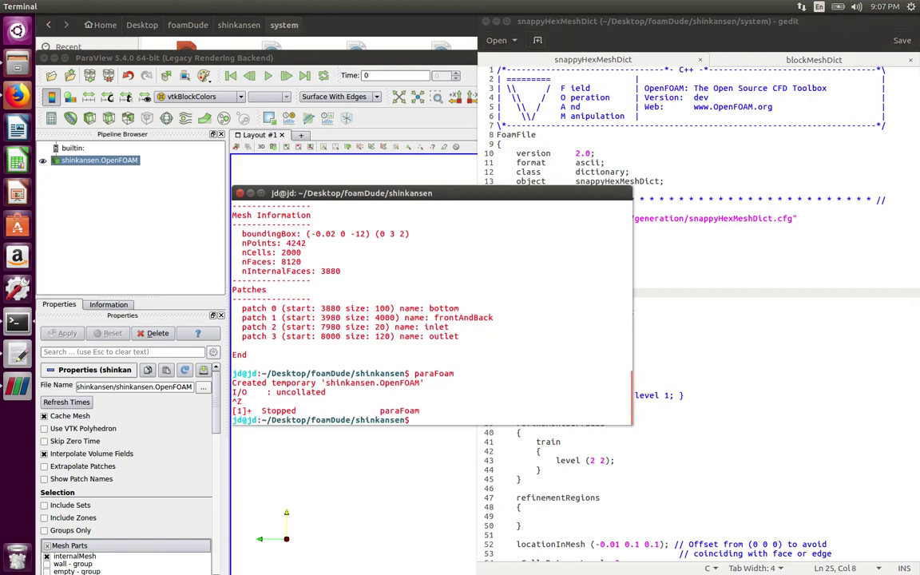
{"action": "type", "text": "bg"}
{"action": "key", "text": "Return"}
{"action": "type", "text": "snappyHexMesh"}
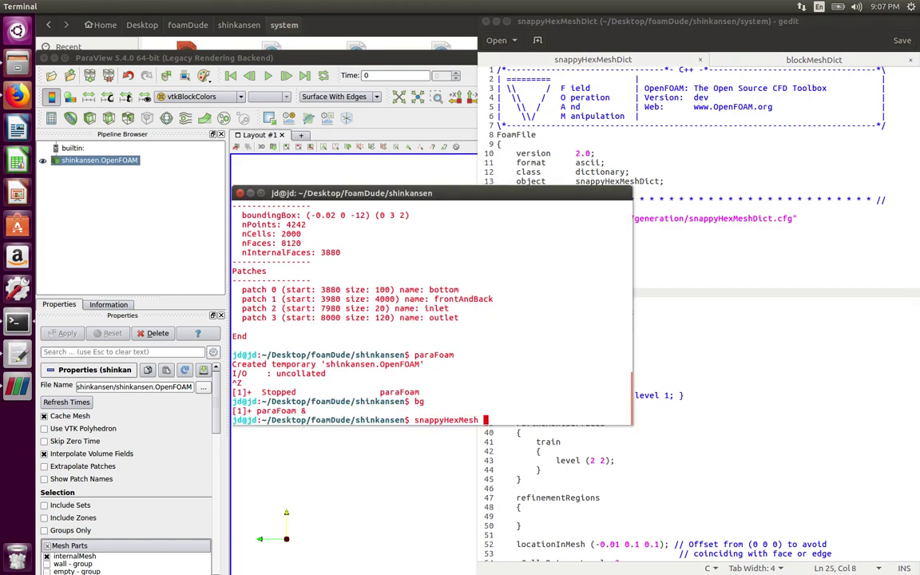
{"action": "key", "text": "Return"}
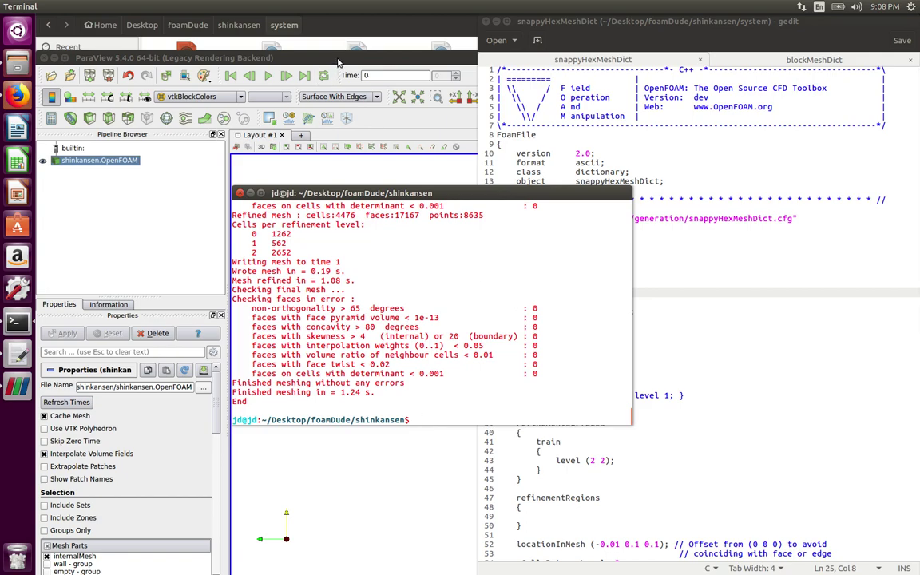
Step: Refresh the case's time steps in ParaView and jump to the time 1 mesh
{"action": "double_click", "coordinate": [337, 59]}
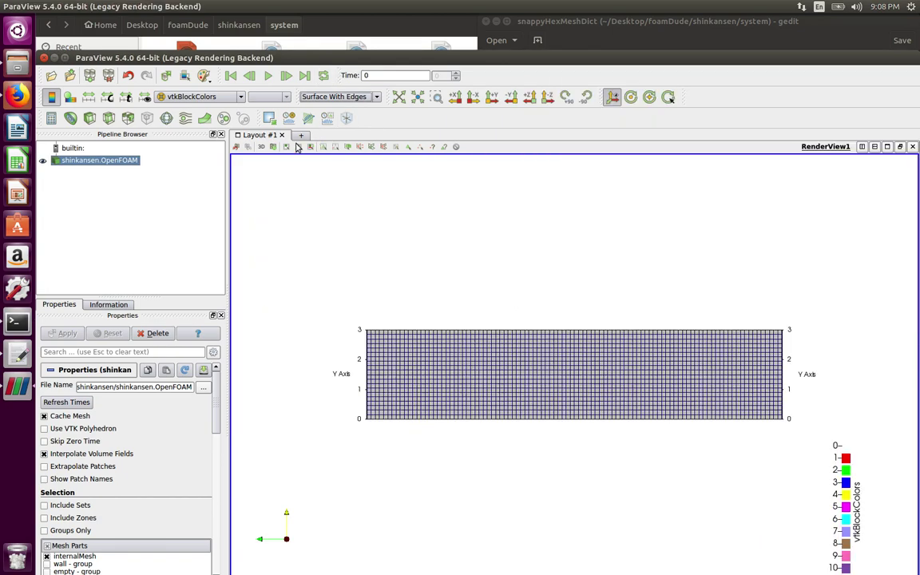
{"action": "left_click", "coordinate": [76, 405]}
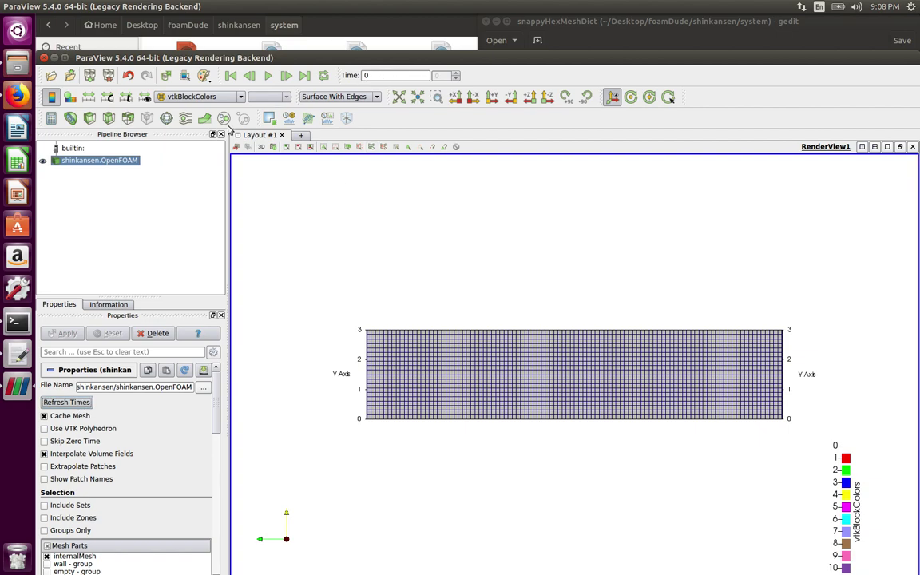
{"action": "left_click", "coordinate": [285, 74]}
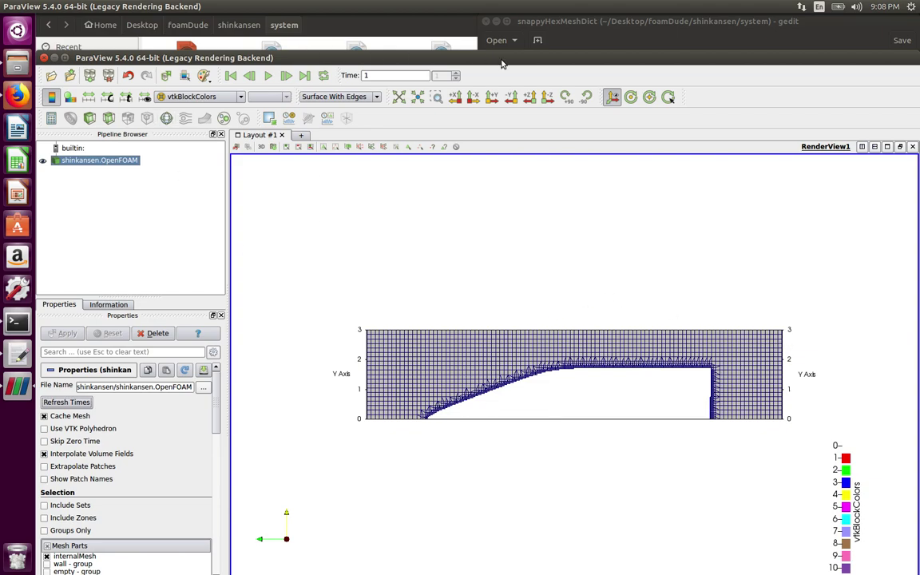
Step: Turn on the axes grid and zoom in on the refined cells around the train's nose
{"action": "left_click_drag", "start_coordinate": [489, 57], "coordinate": [489, 27]}
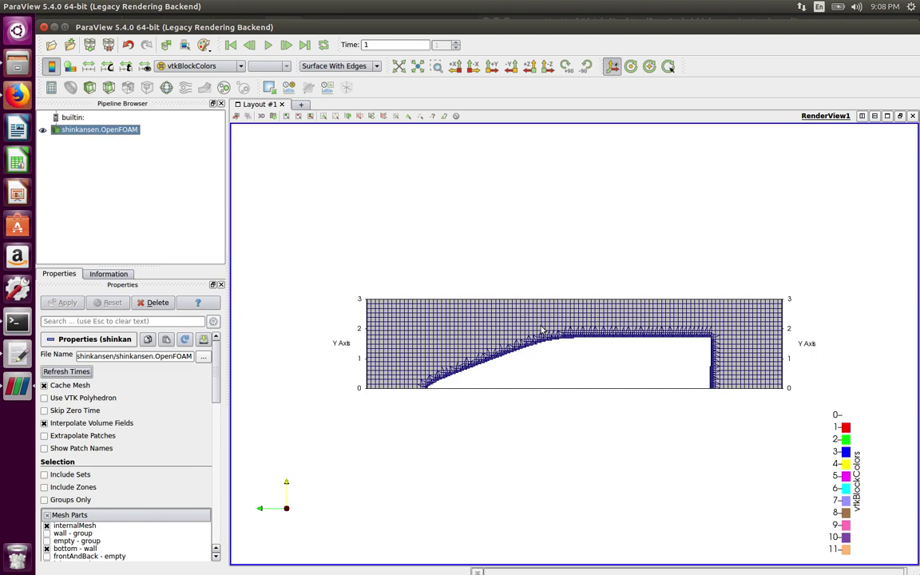
{"action": "left_click", "coordinate": [540, 355]}
{"action": "scroll", "coordinate": [540, 355], "scroll_direction": "up", "scroll_amount": 4}
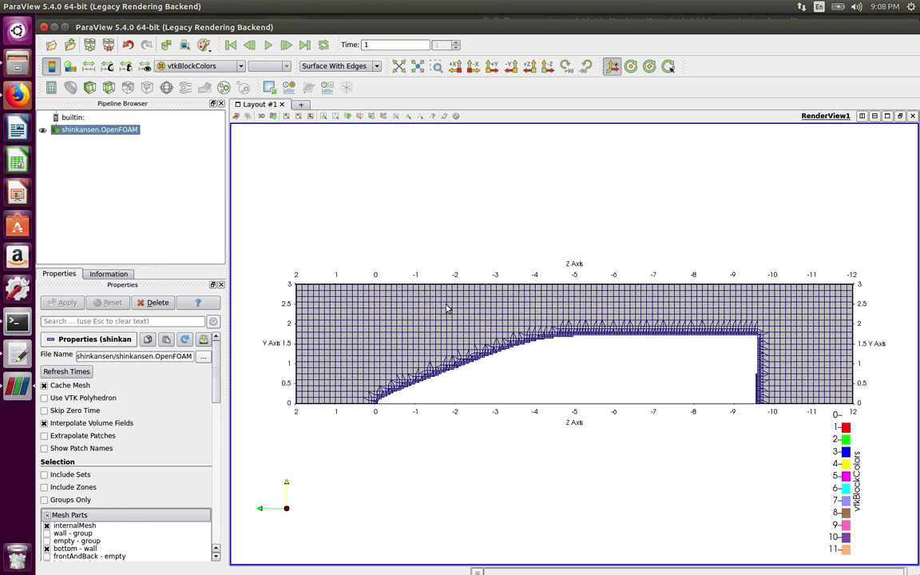
{"action": "scroll", "coordinate": [431, 400], "scroll_direction": "up", "scroll_amount": 2}
{"action": "scroll", "coordinate": [447, 375], "scroll_direction": "up", "scroll_amount": 2}
{"action": "scroll", "coordinate": [399, 351], "scroll_direction": "up", "scroll_amount": 3}
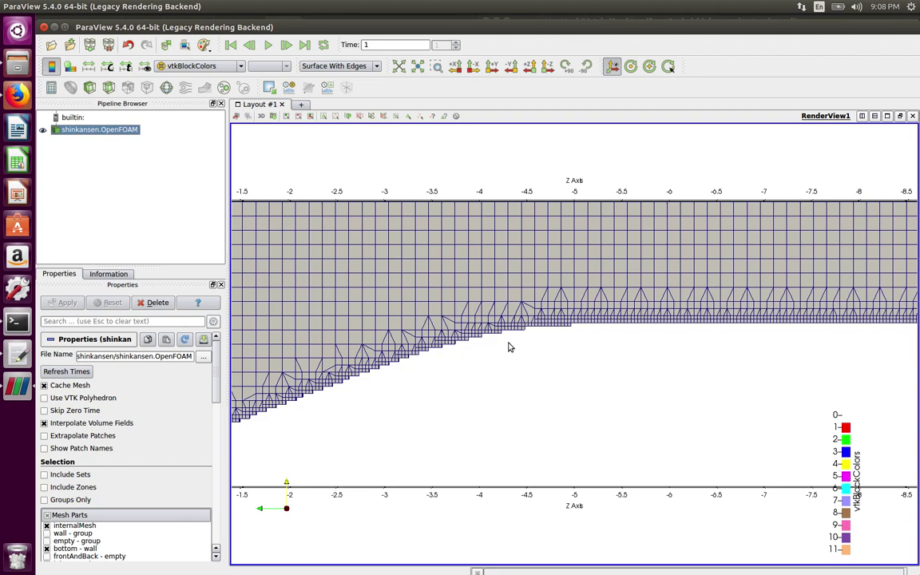
{"action": "scroll", "coordinate": [556, 396], "scroll_direction": "down", "scroll_amount": 5}
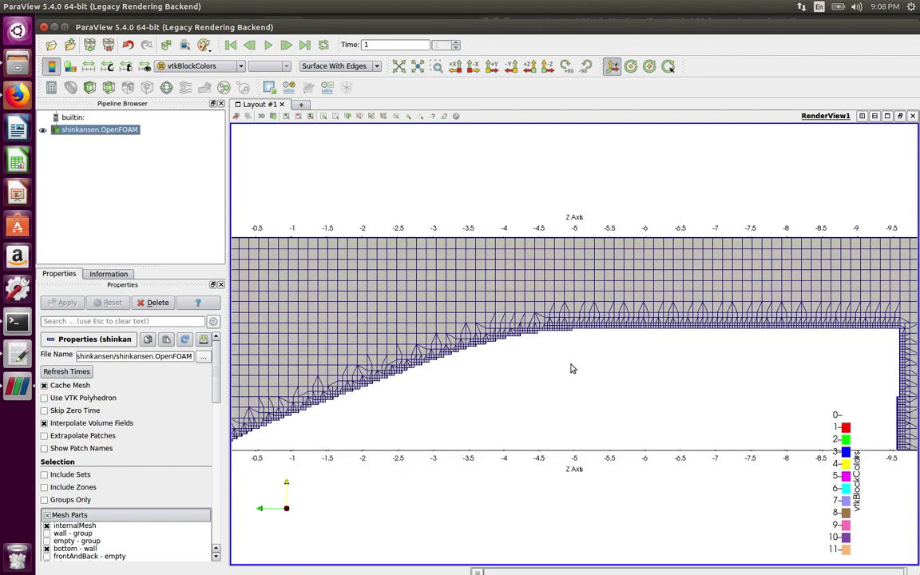
{"action": "left_click_drag", "start_coordinate": [570, 368], "coordinate": [581, 343]}
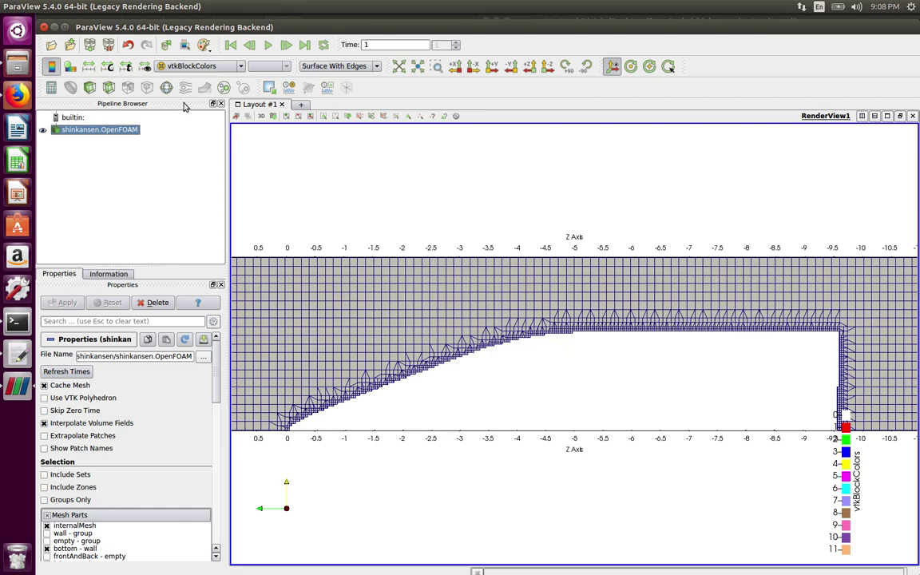
Step: Load constant/triSurface/train.stl into the ParaView pipeline
{"action": "left_click", "coordinate": [51, 44]}
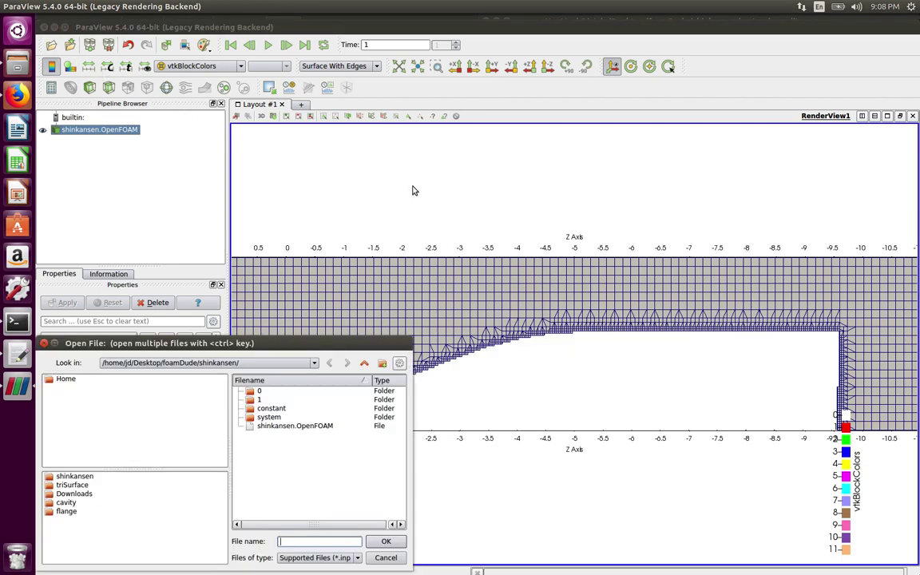
{"action": "double_click", "coordinate": [268, 409]}
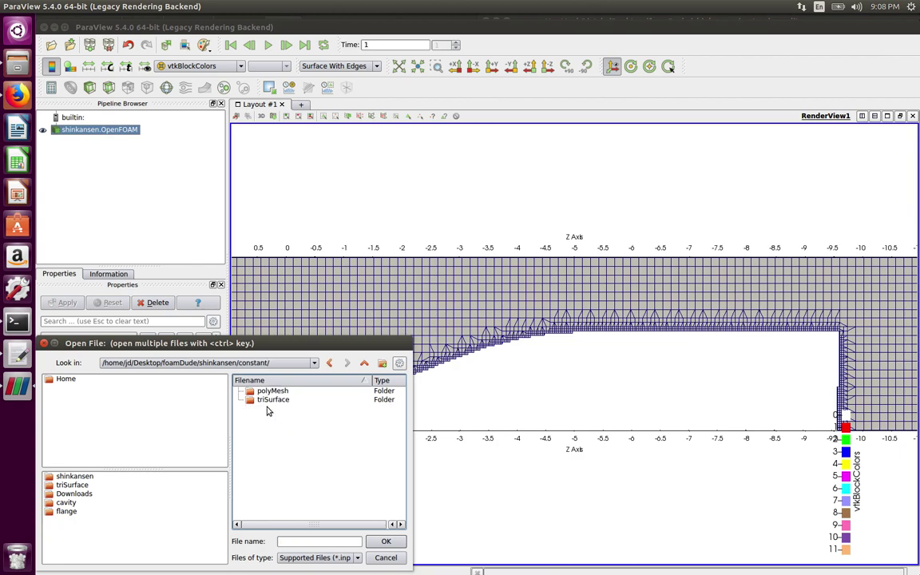
{"action": "left_click", "coordinate": [268, 401]}
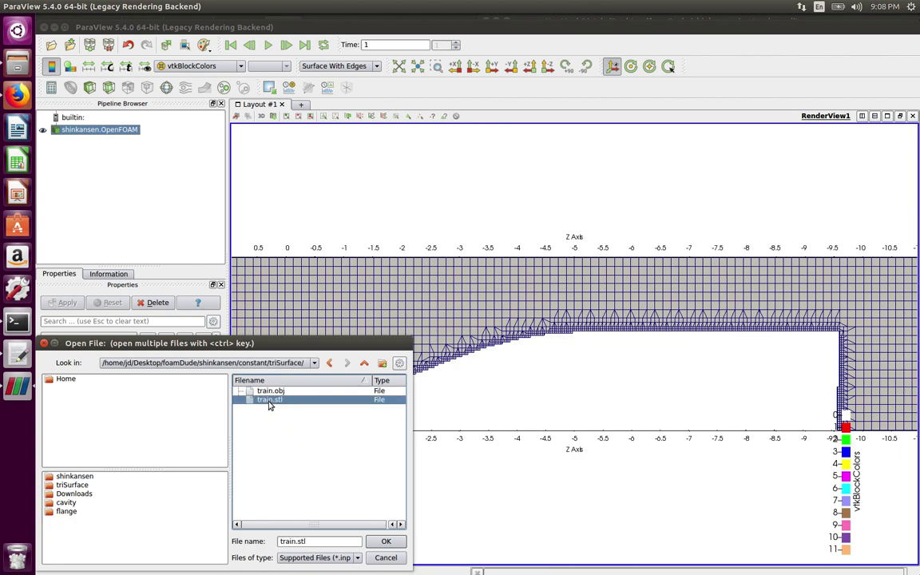
{"action": "double_click", "coordinate": [268, 405]}
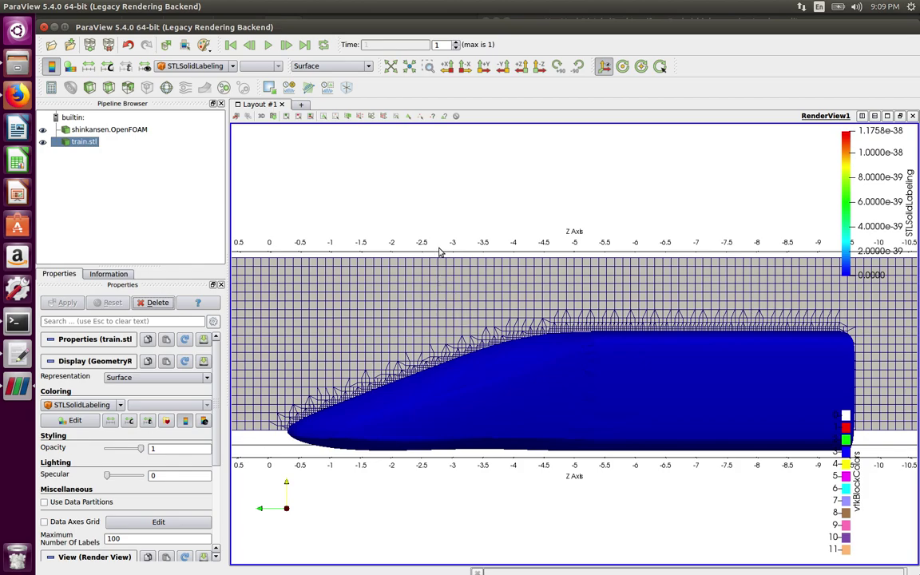
Step: Orbit and zoom the 3D view to compare the mesh with the train's nose outline
{"action": "left_click_drag", "start_coordinate": [447, 286], "coordinate": [497, 390]}
{"action": "scroll", "coordinate": [497, 391], "scroll_direction": "up", "scroll_amount": 3}
{"action": "scroll", "coordinate": [456, 362], "scroll_direction": "up", "scroll_amount": 4}
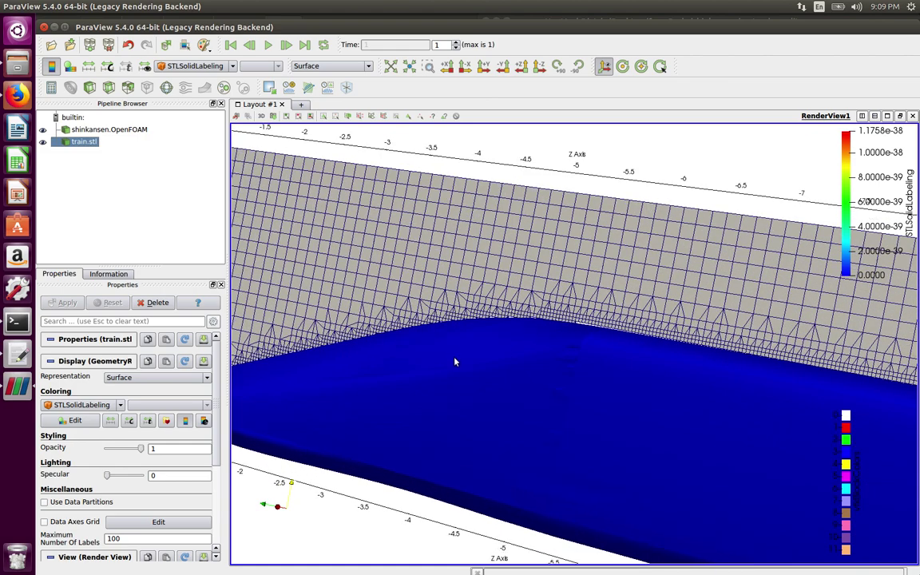
{"action": "scroll", "coordinate": [469, 317], "scroll_direction": "up", "scroll_amount": 4}
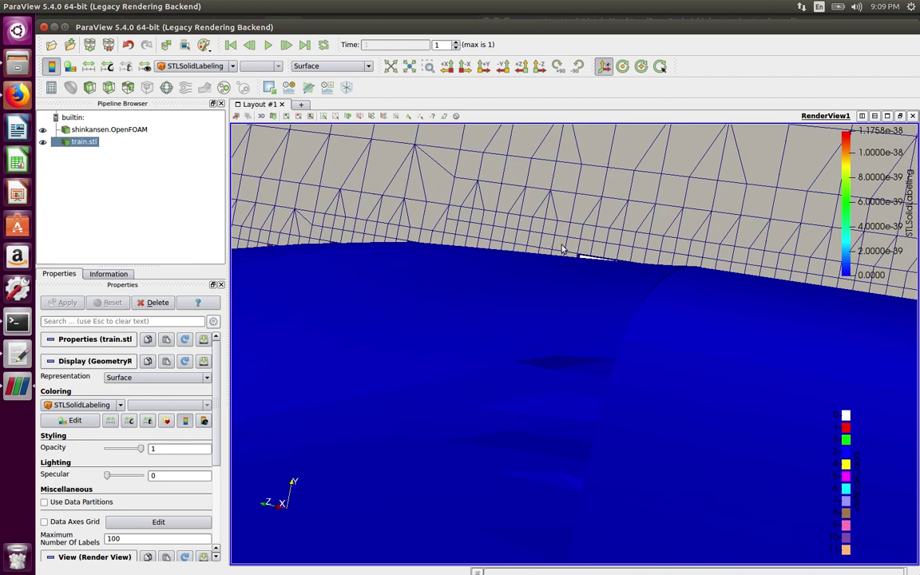
{"action": "left_click_drag", "start_coordinate": [562, 250], "coordinate": [593, 316]}
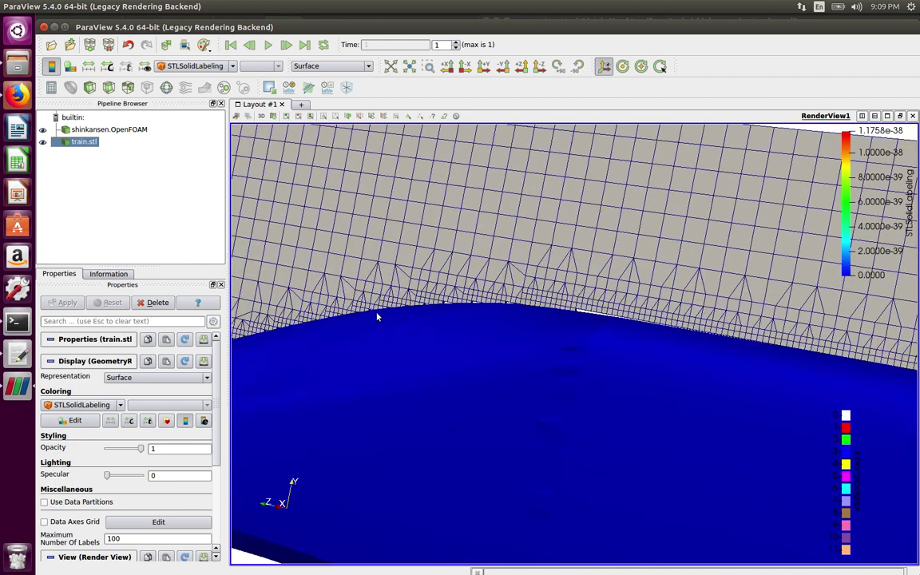
{"action": "left_click_drag", "start_coordinate": [411, 320], "coordinate": [528, 270]}
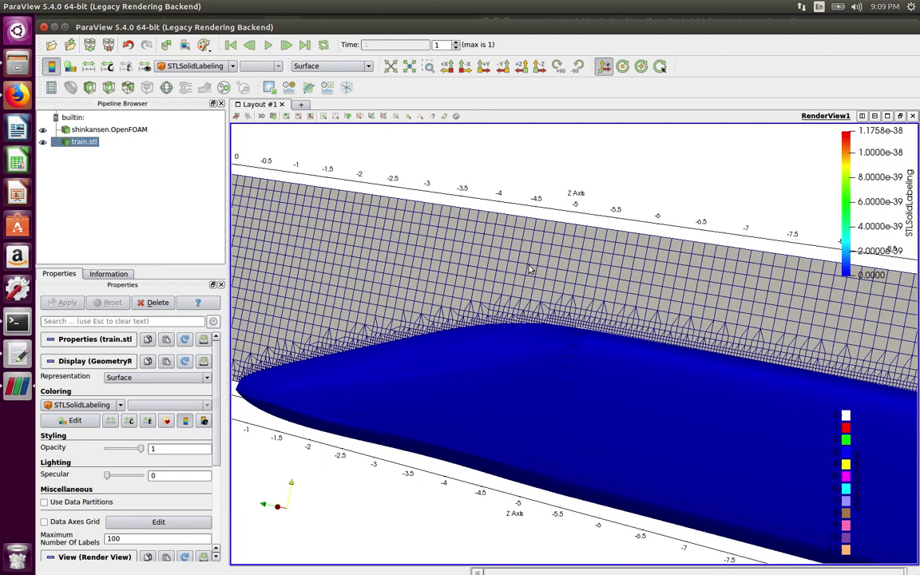